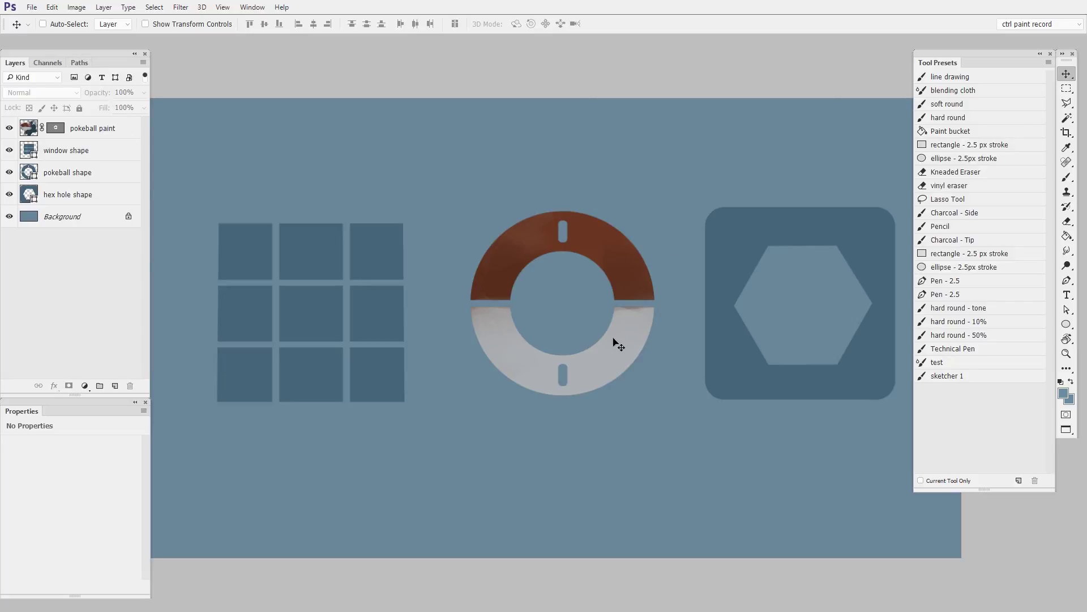
# Detach the Paths panel from the layers group and float it separately beside it
pyautogui.moveTo(79, 62); pyautogui.dragTo(213, 56)
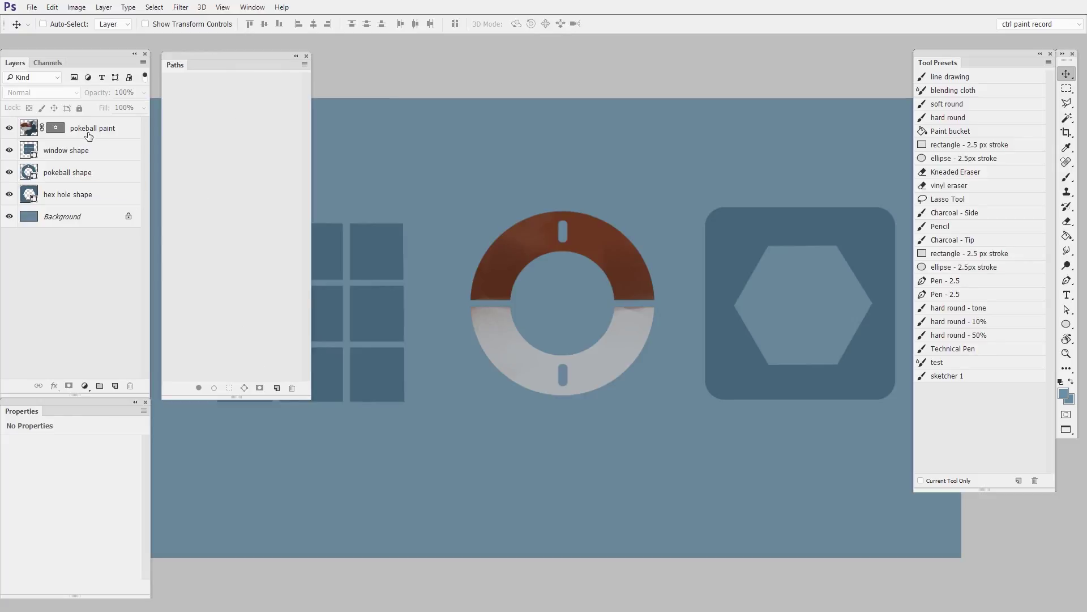
pyautogui.scroll(-2, 623, 383)
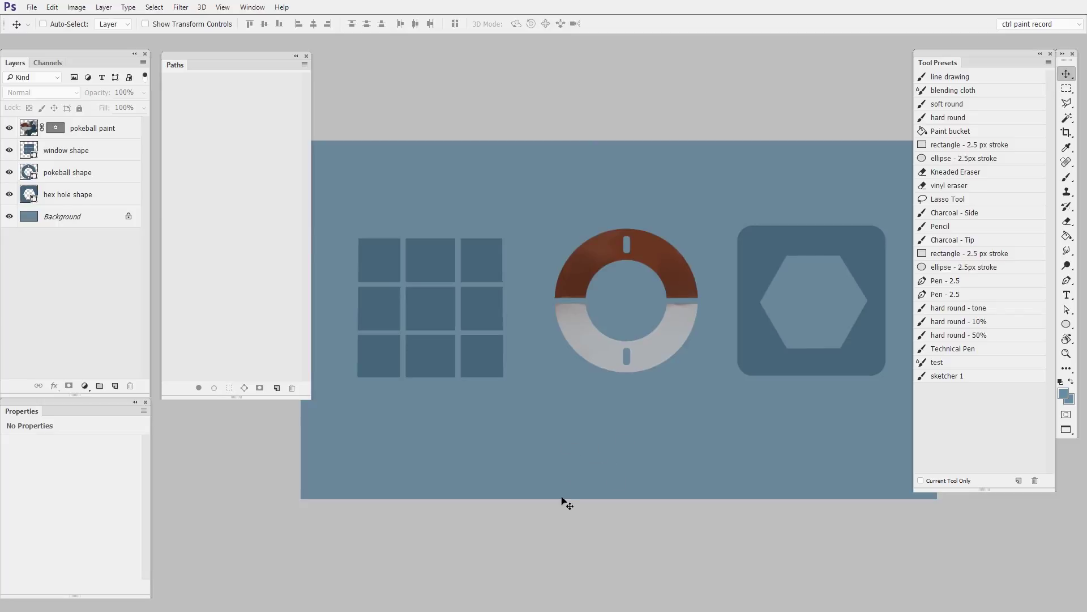
# Transform the window shape layer to about 104.5% width and 124.5% height, rotated about 1.5°, and shift it slightly up and right
pyautogui.click(80, 153)
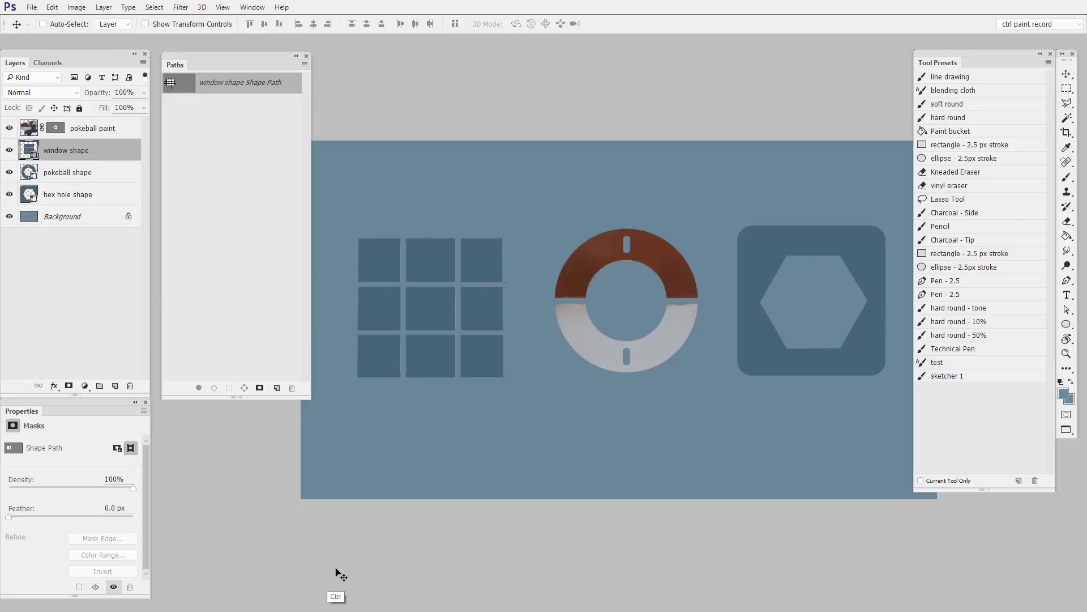
pyautogui.hotkey('ctrl', 't')
pyautogui.moveTo(545, 195); pyautogui.dragTo(563, 374)
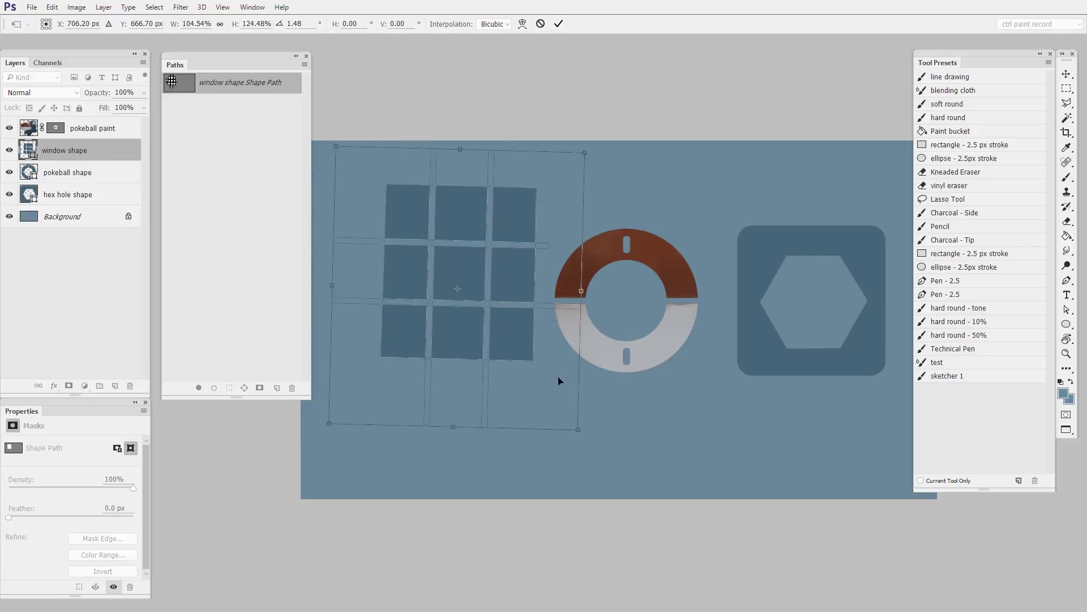
pyautogui.press('Return')
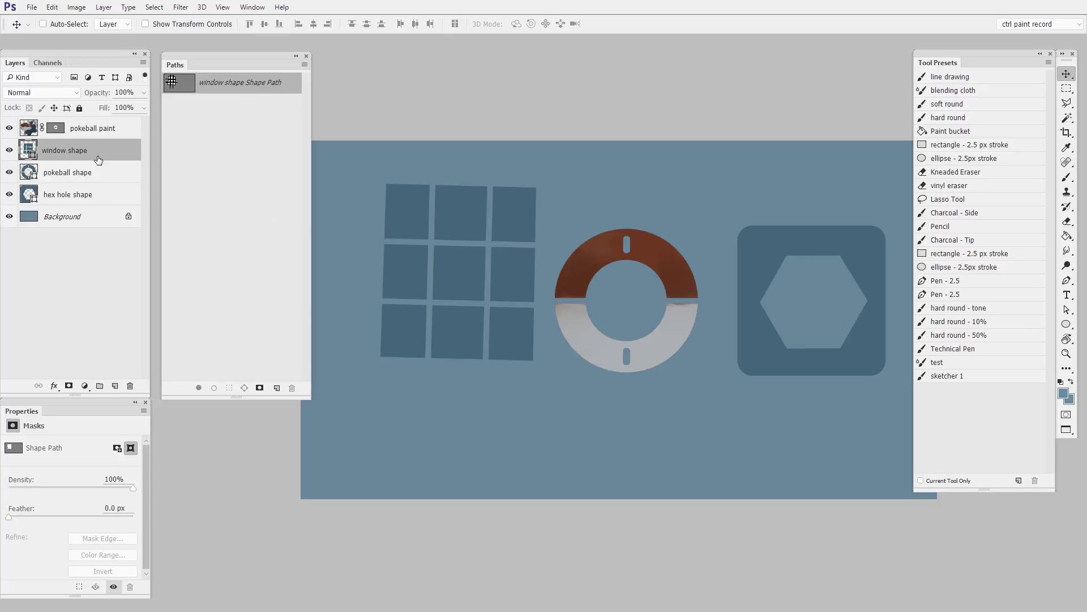
# Create a new path with the Background layer selected and draw a closed triangle below the ring using the Pen tool in Path mode
pyautogui.click(96, 216)
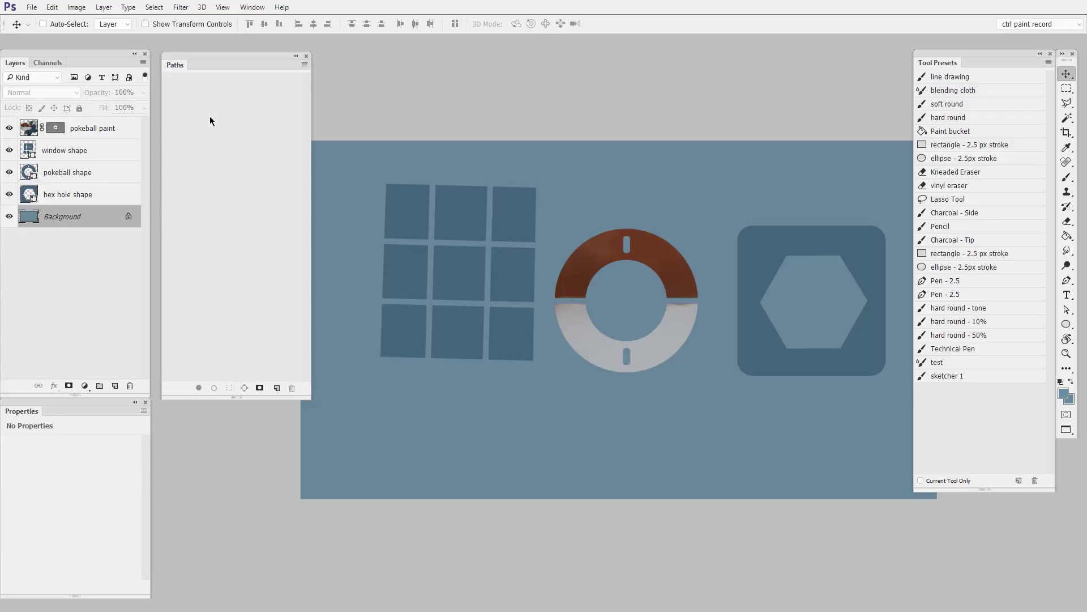
pyautogui.click(276, 387)
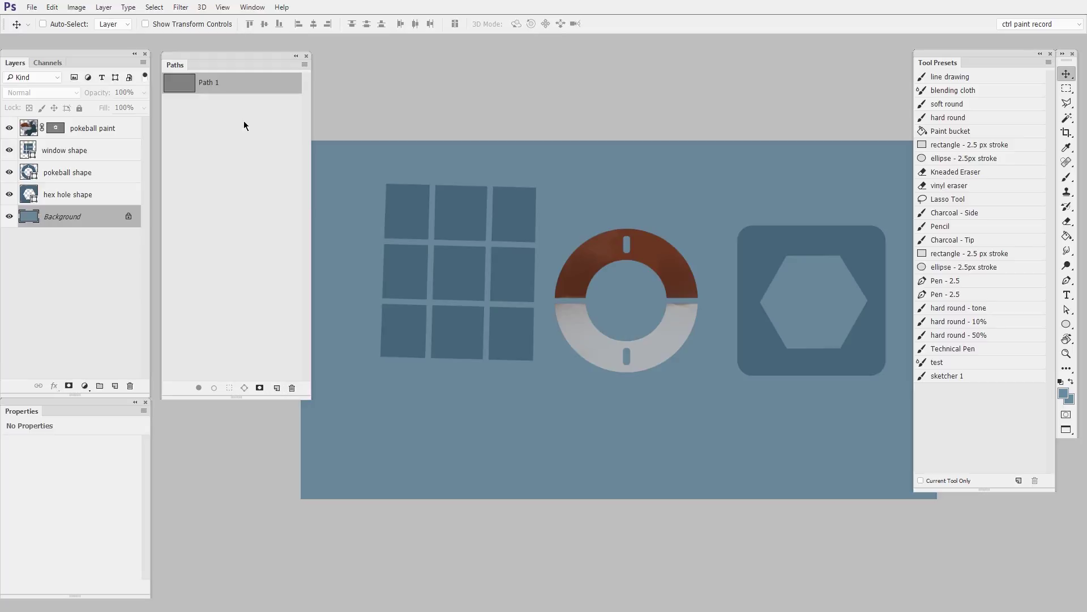
pyautogui.click(1068, 282)
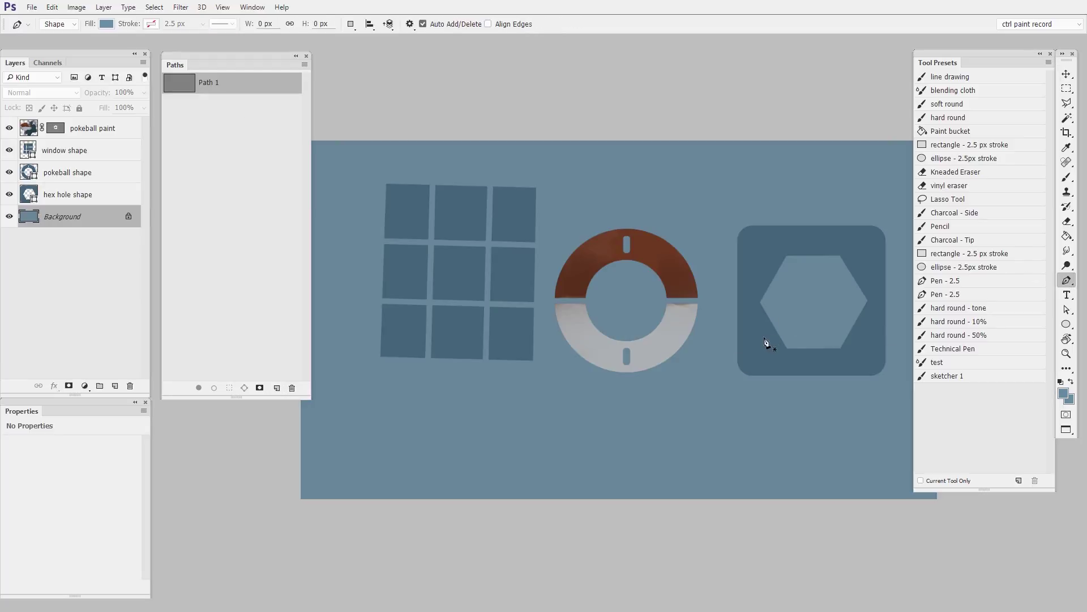
pyautogui.click(66, 25)
pyautogui.click(67, 39)
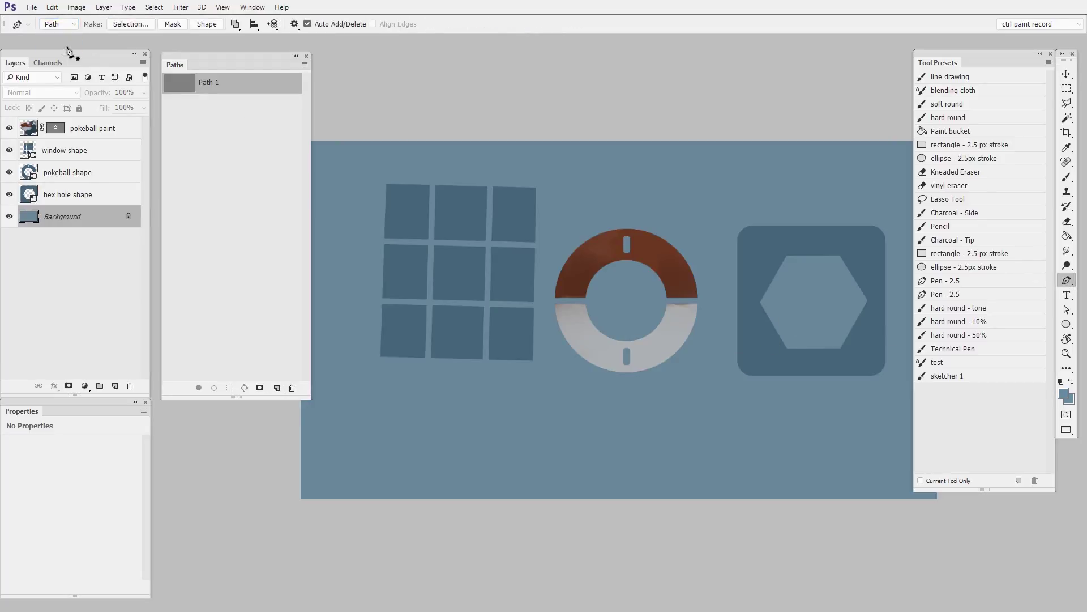
pyautogui.click(500, 440)
pyautogui.click(565, 385)
pyautogui.click(617, 465)
pyautogui.click(500, 440)
# Rename the new path "triangle path" and keep it selected
pyautogui.doubleClick(205, 82)
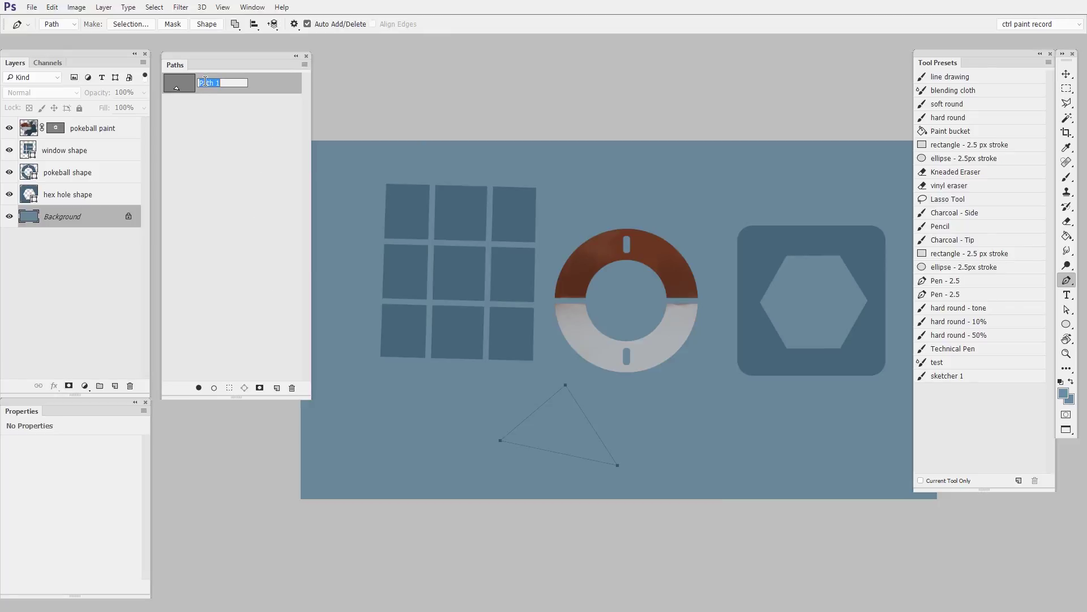
pyautogui.write('triangle path')
pyautogui.press('Return')
pyautogui.click(243, 150)
pyautogui.click(238, 83)
# Create a Solid Color fill layer named "triangle shape" from the selected triangle path
pyautogui.click(108, 7)
pyautogui.moveTo(200, 136)
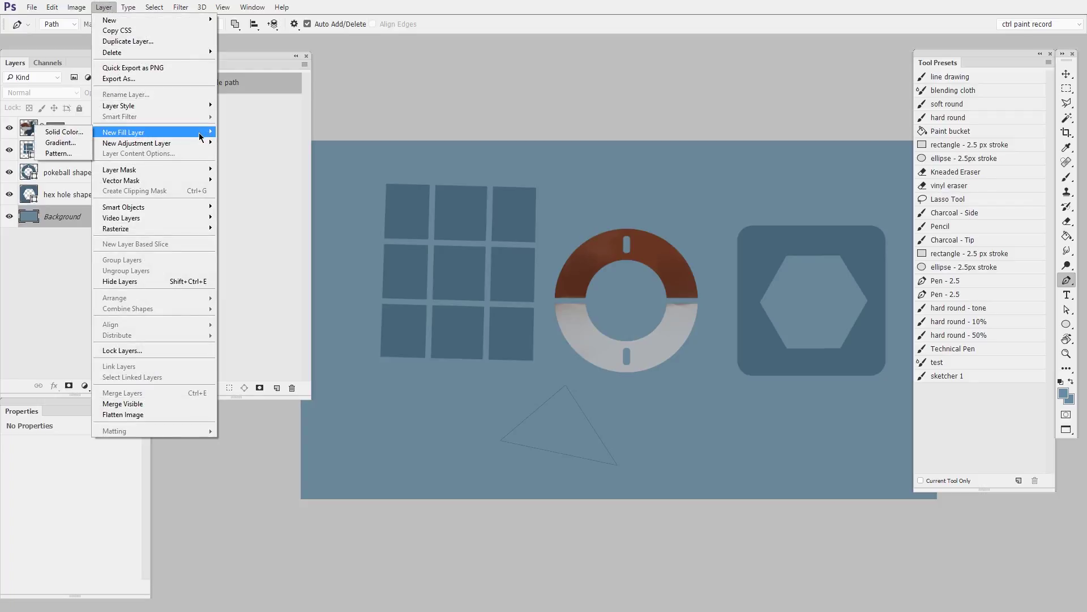
pyautogui.click(65, 131)
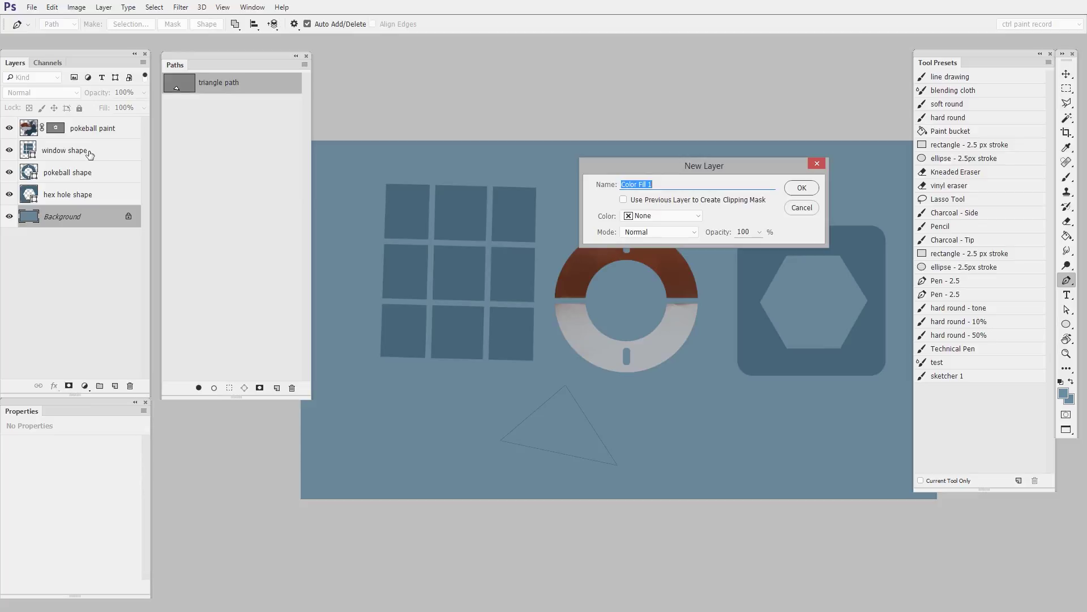
pyautogui.write('triangle shape')
pyautogui.click(802, 188)
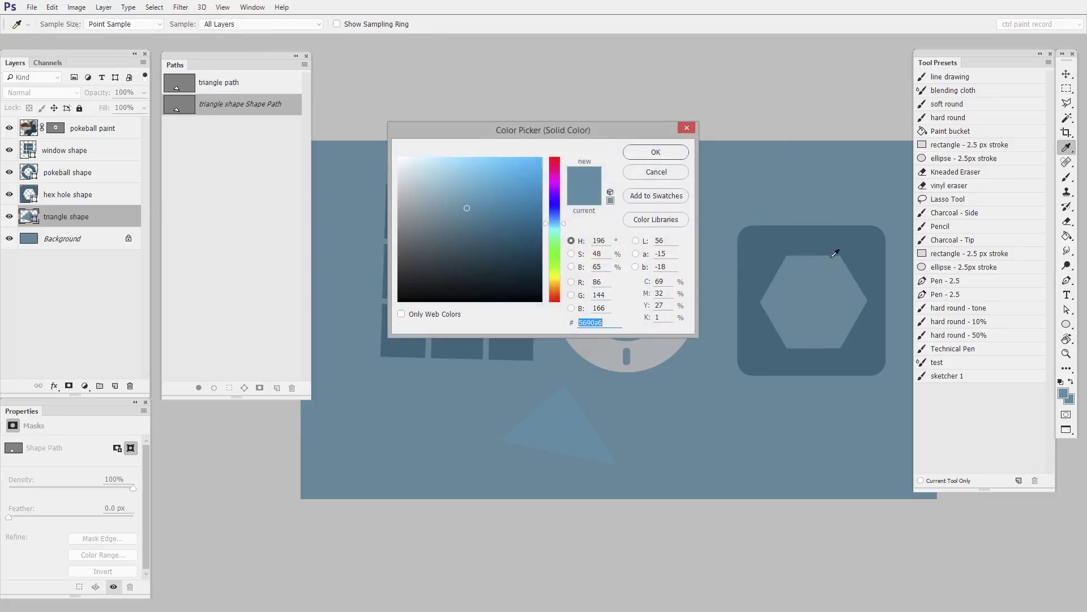
# Set the triangle shape's fill color to dark red
pyautogui.moveTo(561, 256); pyautogui.dragTo(560, 291)
pyautogui.moveTo(522, 185); pyautogui.dragTo(518, 191)
pyautogui.moveTo(555, 291); pyautogui.dragTo(556, 298)
pyautogui.moveTo(513, 219); pyautogui.dragTo(508, 239)
pyautogui.click(656, 152)
pyautogui.press('p')
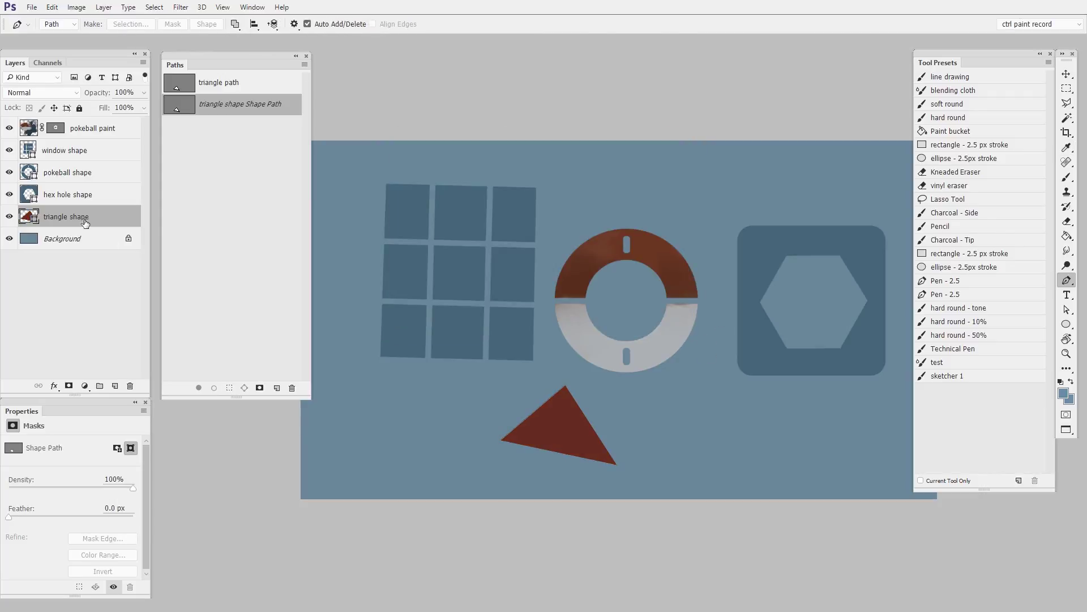
# Move the triangle shape layer's red triangle above the gap between the ring and the hex hole square, scaling it down and rotating it slightly
pyautogui.click(252, 92)
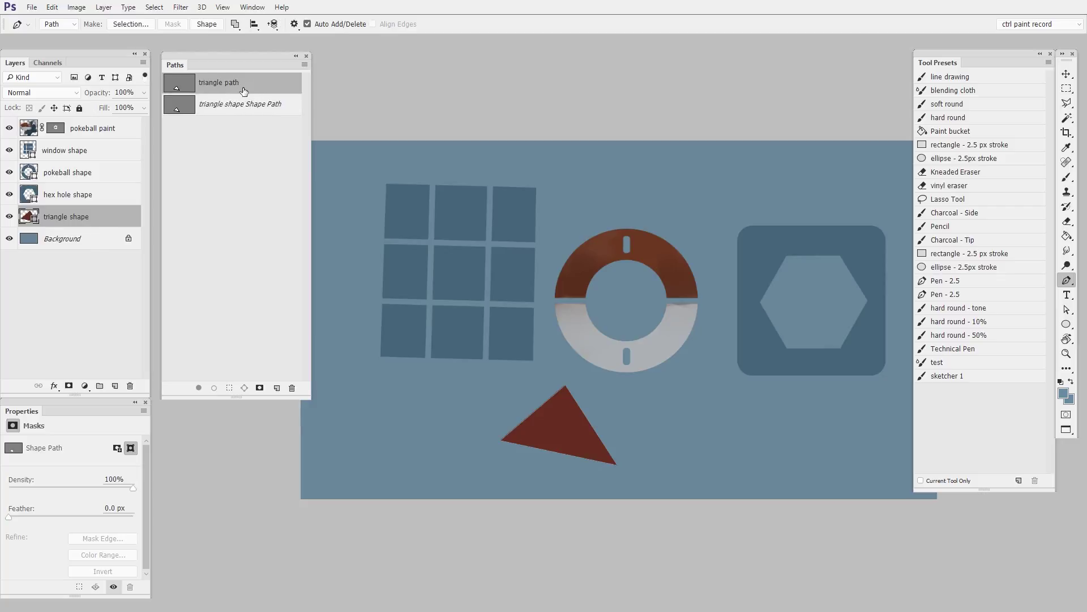
pyautogui.press('v')
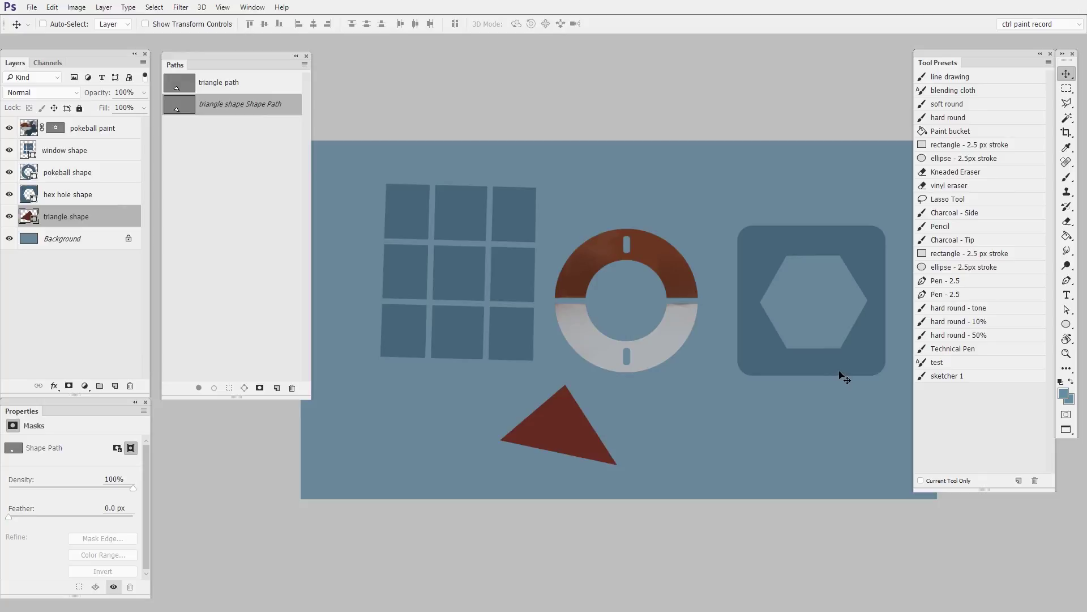
pyautogui.click(245, 148)
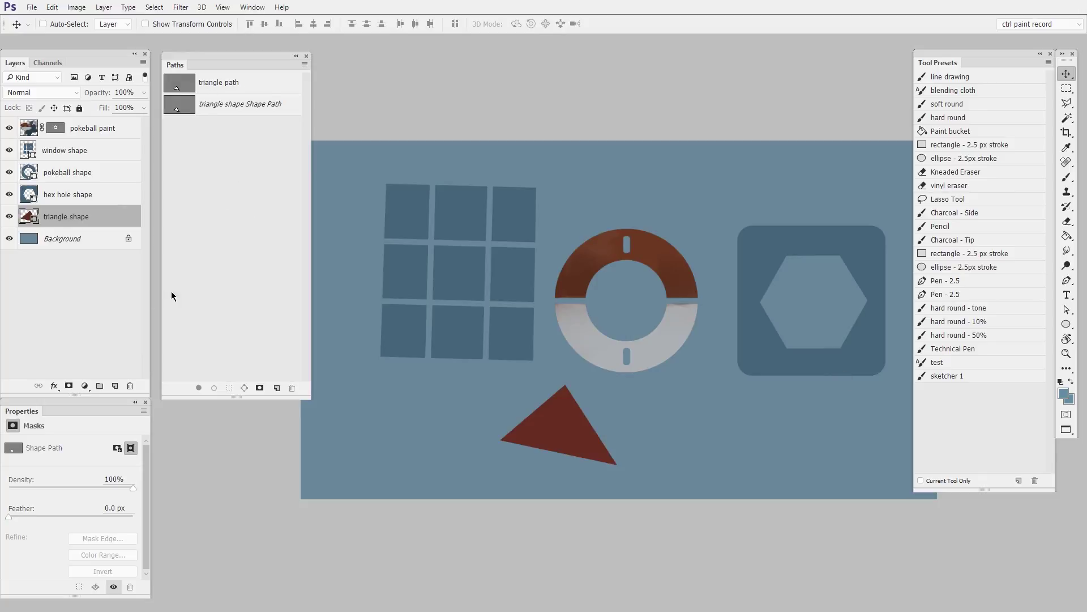
pyautogui.click(97, 249)
pyautogui.click(89, 217)
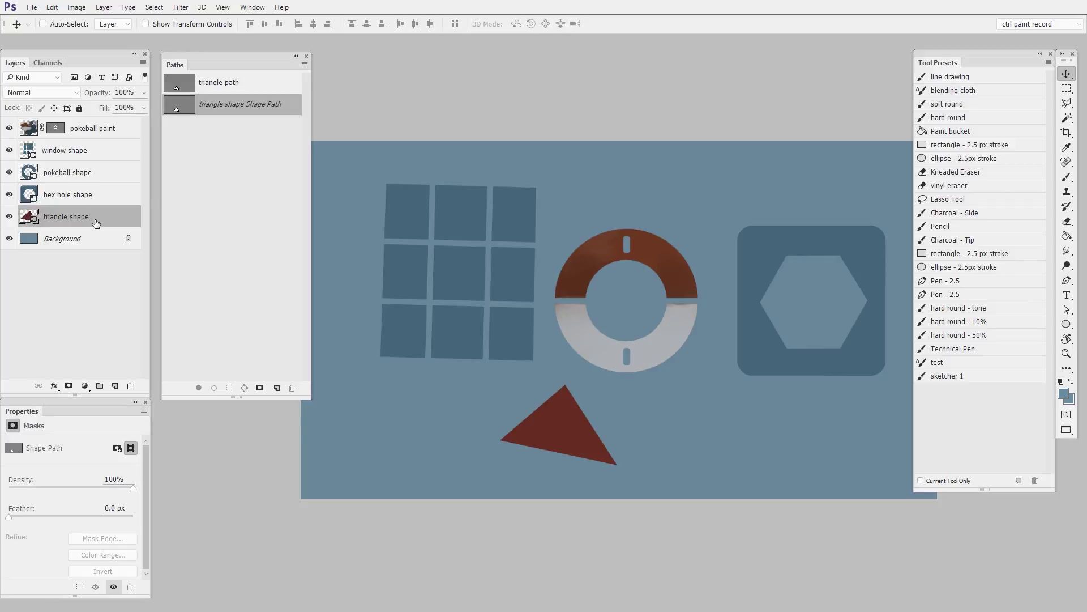
pyautogui.moveTo(601, 445); pyautogui.dragTo(783, 191)
pyautogui.hotkey('ctrl', 't')
pyautogui.moveTo(806, 260); pyautogui.dragTo(735, 213)
pyautogui.press('Return')
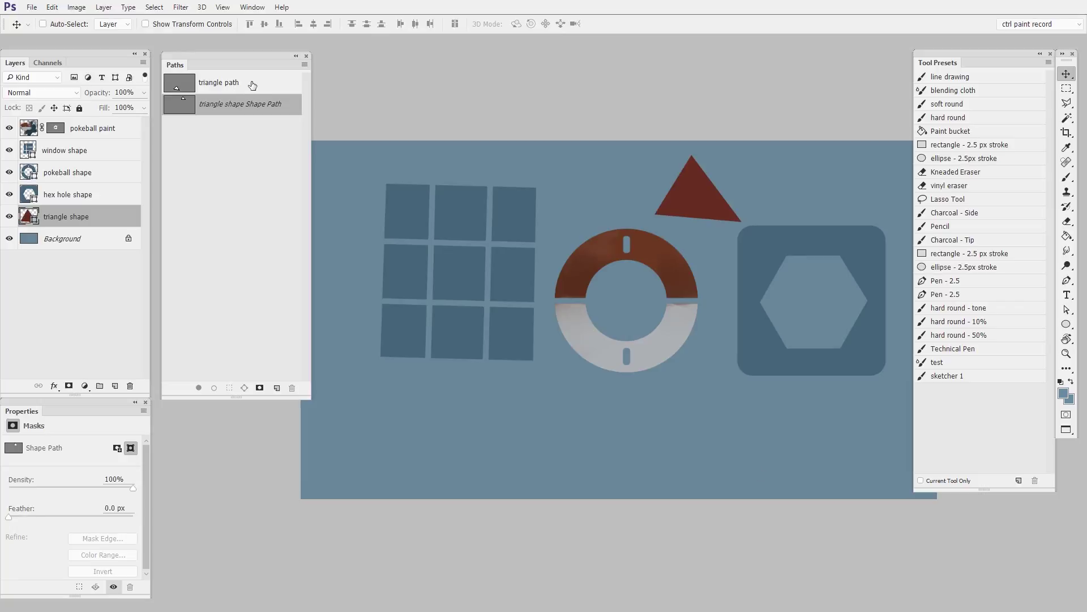
# Display the saved triangle path and compare its position with the moved triangle shape
pyautogui.click(230, 86)
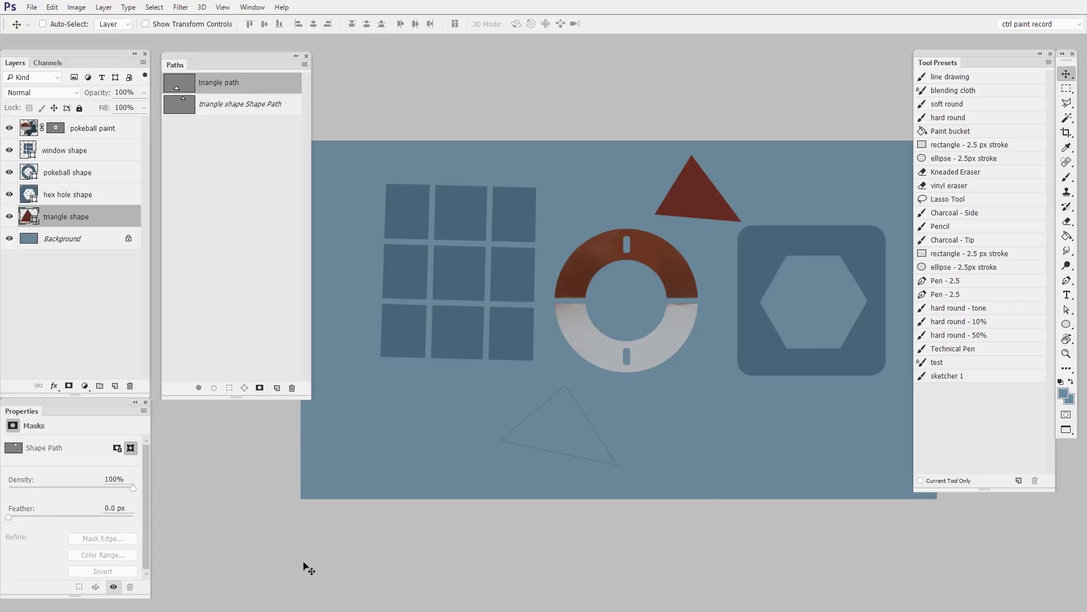
pyautogui.press('z')
pyautogui.click(613, 433)
pyautogui.press('v')
pyautogui.press('z')
pyautogui.moveTo(651, 441); pyautogui.dragTo(583, 413)
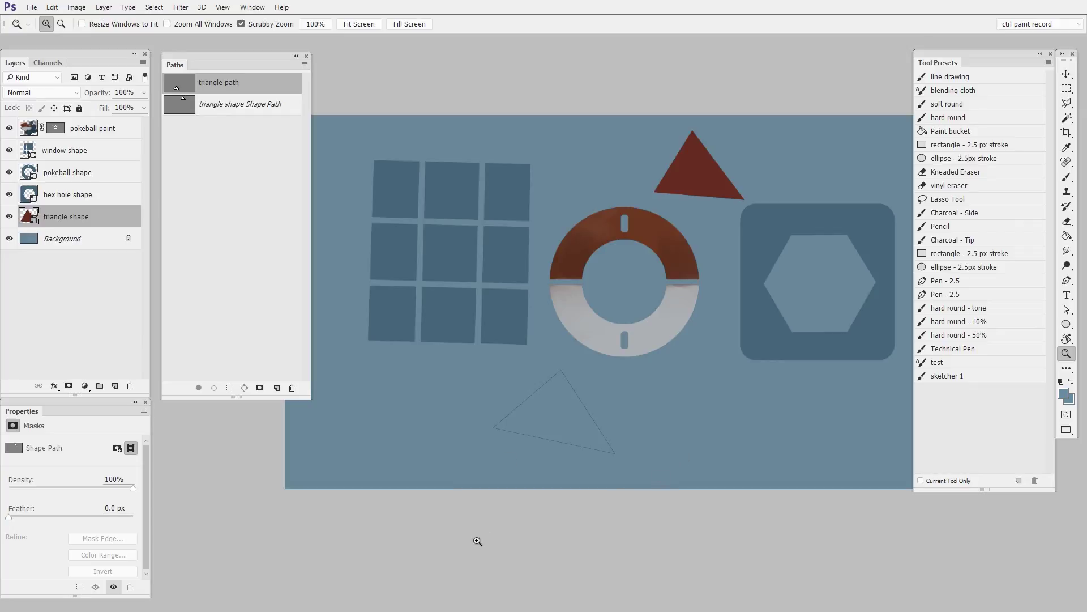
pyautogui.click(1068, 77)
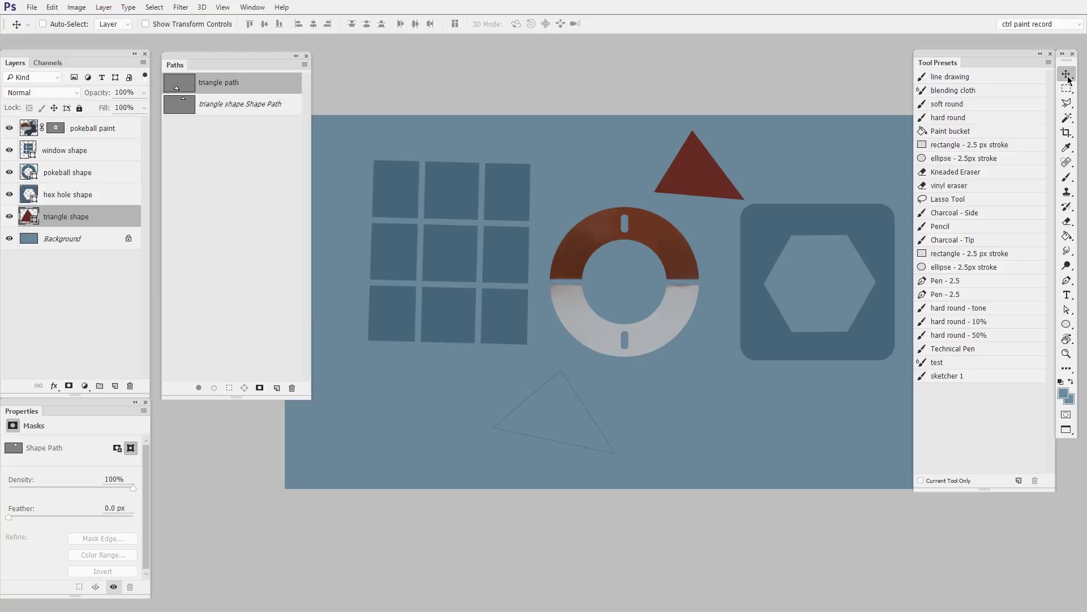
# Save the hex hole shape layer's shape path as a separate path named "Hex hole Path"
pyautogui.keyDown('ctrl'); pyautogui.click(881, 234); pyautogui.keyUp('ctrl')
pyautogui.moveTo(881, 234)
pyautogui.mouseDown()
pyautogui.moveTo(872, 233)
pyautogui.moveTo(875, 247)
pyautogui.mouseUp()
pyautogui.click(657, 283)
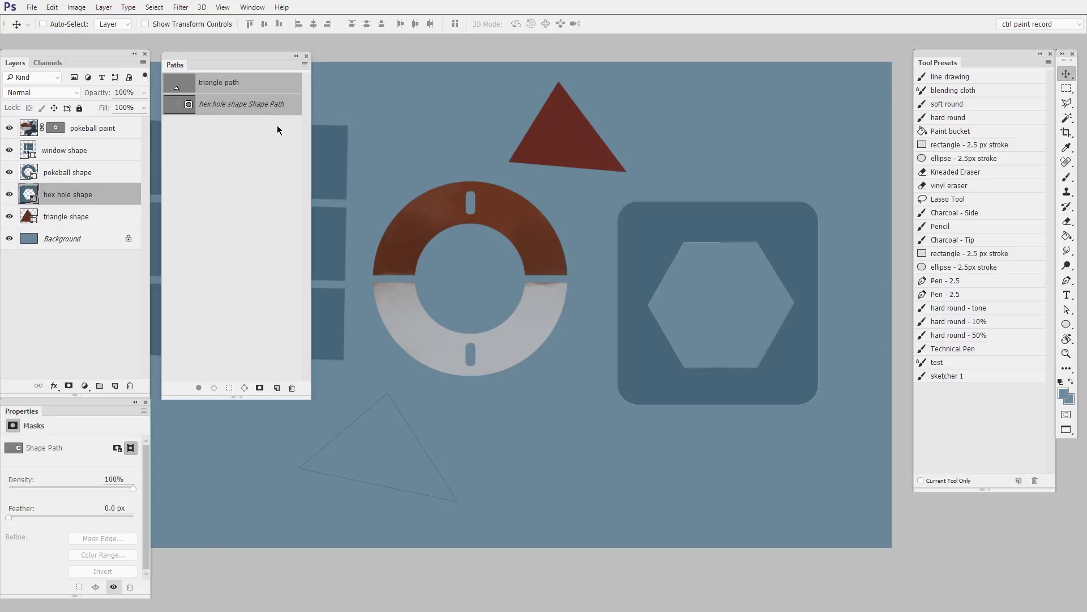
pyautogui.click(108, 317)
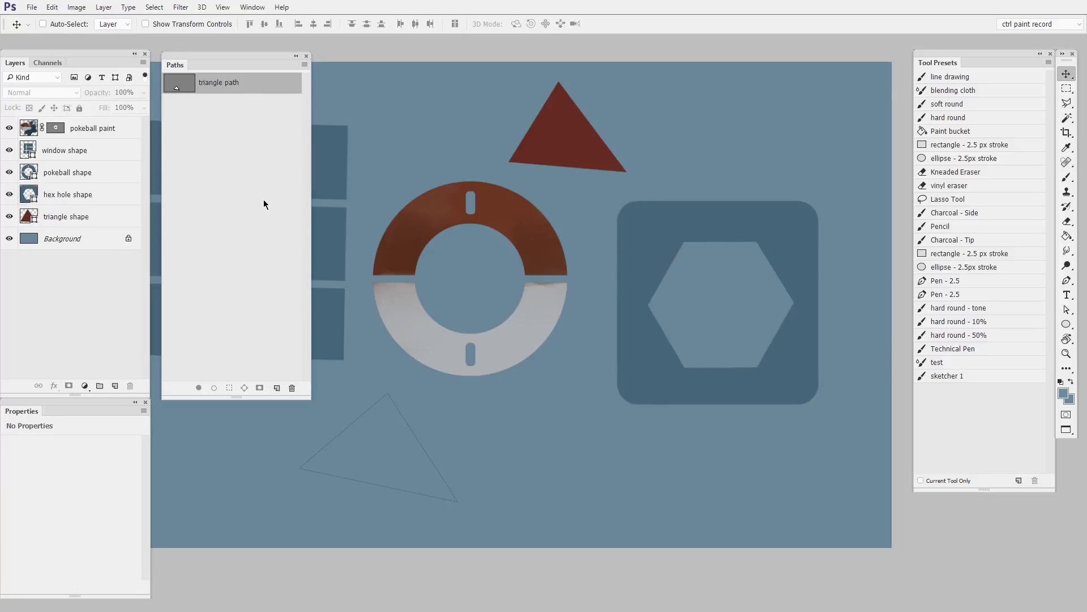
pyautogui.click(99, 193)
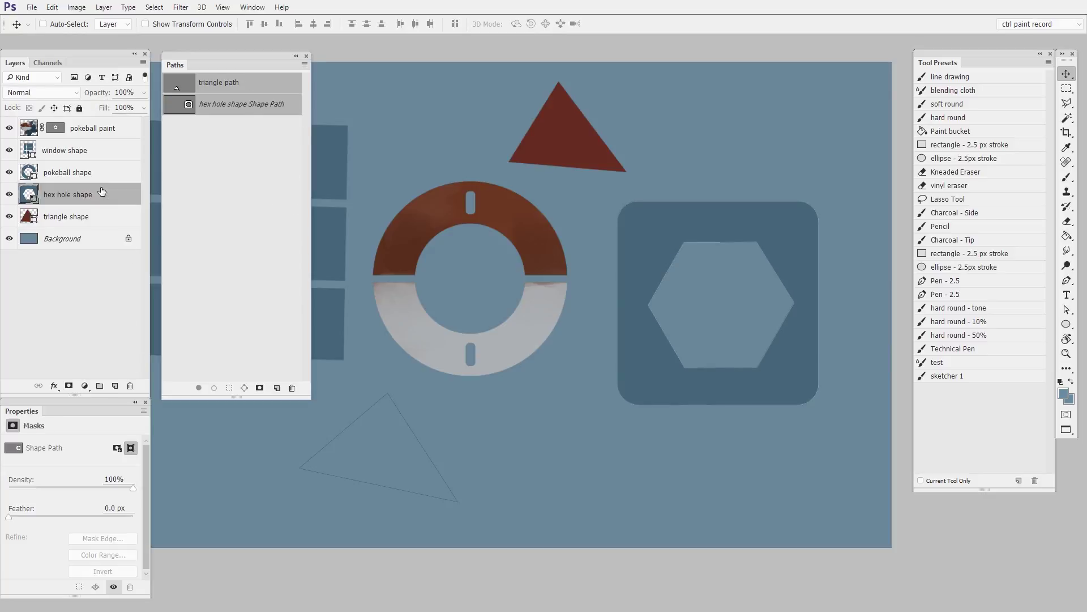
pyautogui.doubleClick(248, 107)
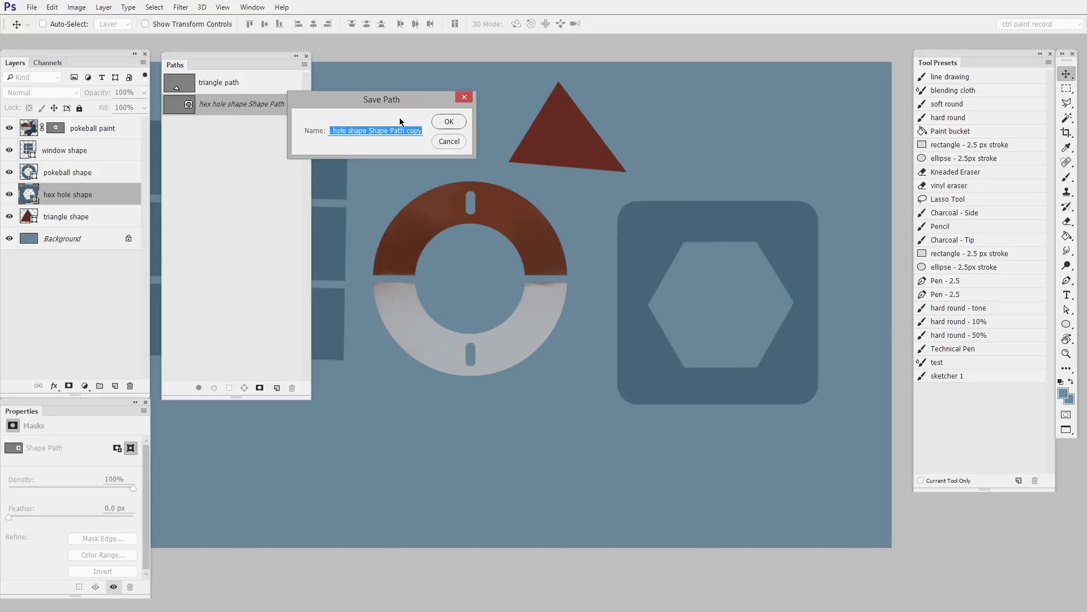
pyautogui.write('Hex hole')
pyautogui.press('Return')
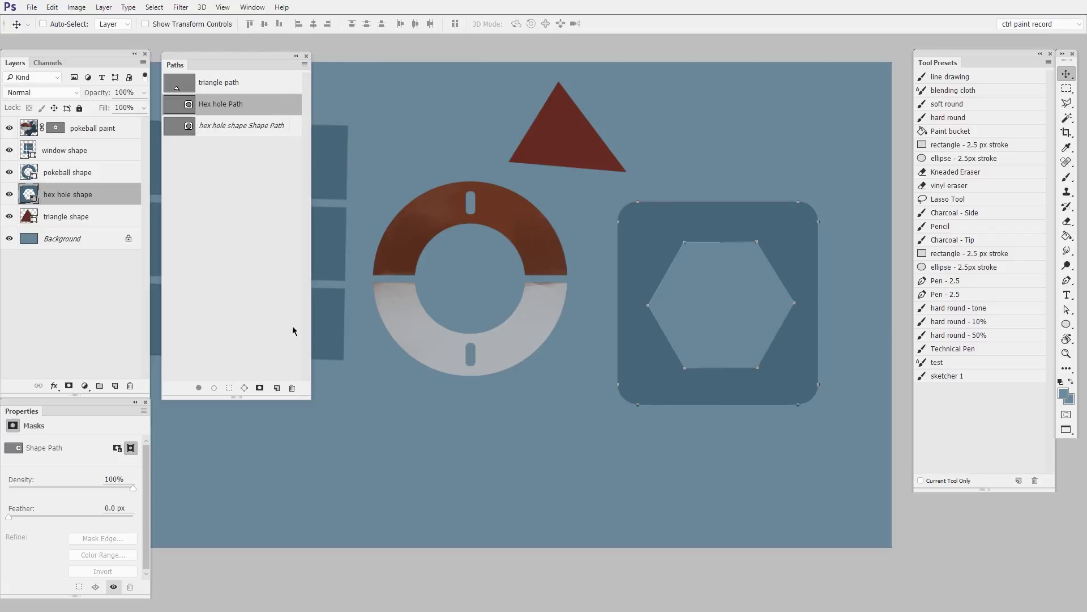
# Deselect the saved path and move the hex hole shape layer down and slightly to the left
pyautogui.click(266, 190)
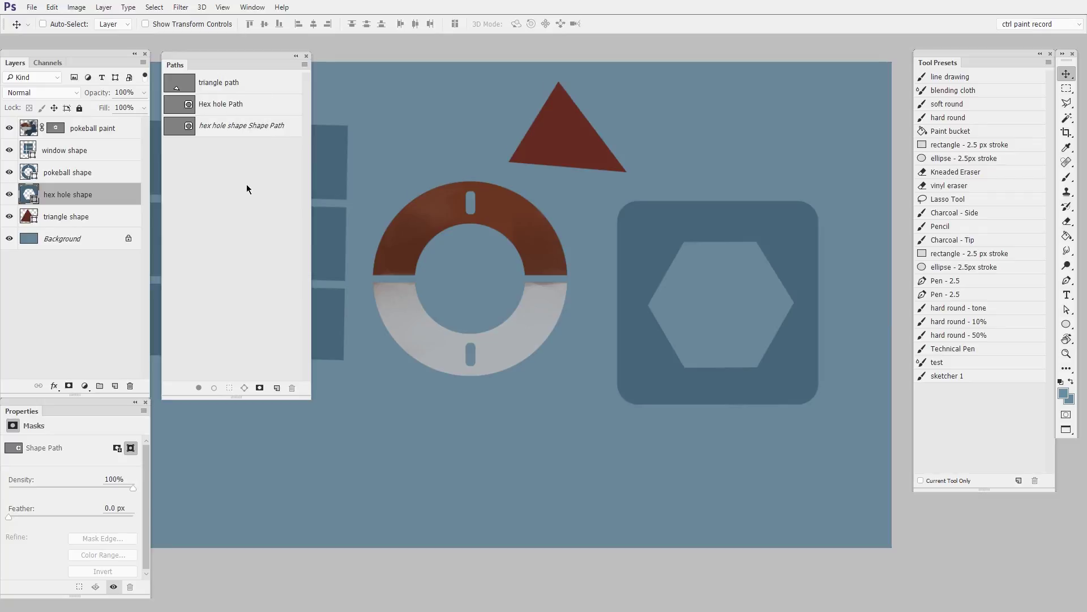
pyautogui.keyDown('ctrl'); pyautogui.click(98, 200); pyautogui.keyUp('ctrl')
pyautogui.click(98, 200)
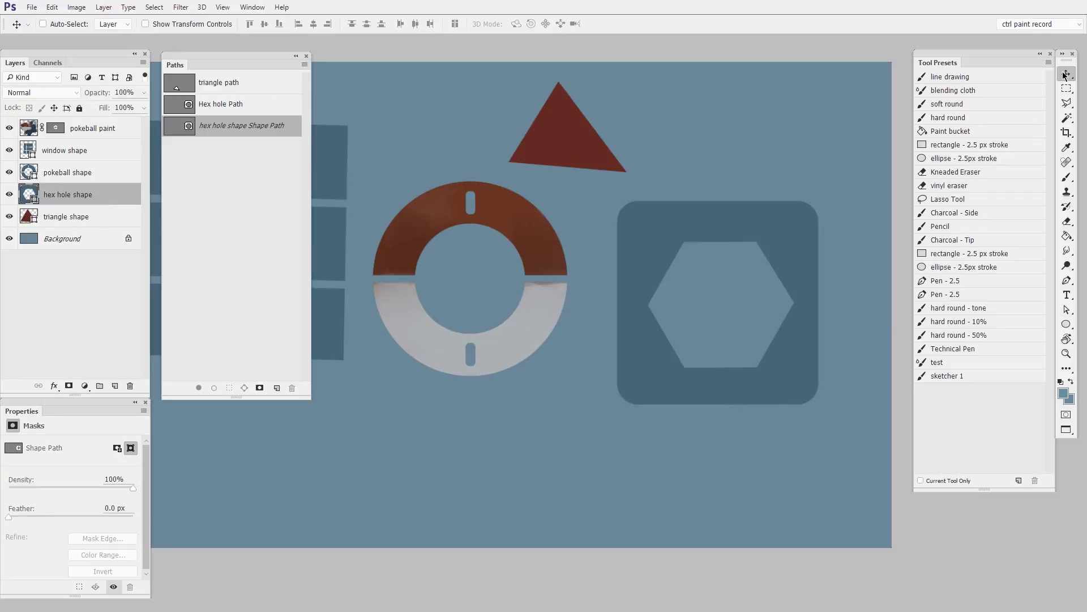
pyautogui.moveTo(811, 269); pyautogui.dragTo(800, 364)
# Display the saved Hex hole Path and compare its outline with the moved hex hole shape
pyautogui.click(252, 108)
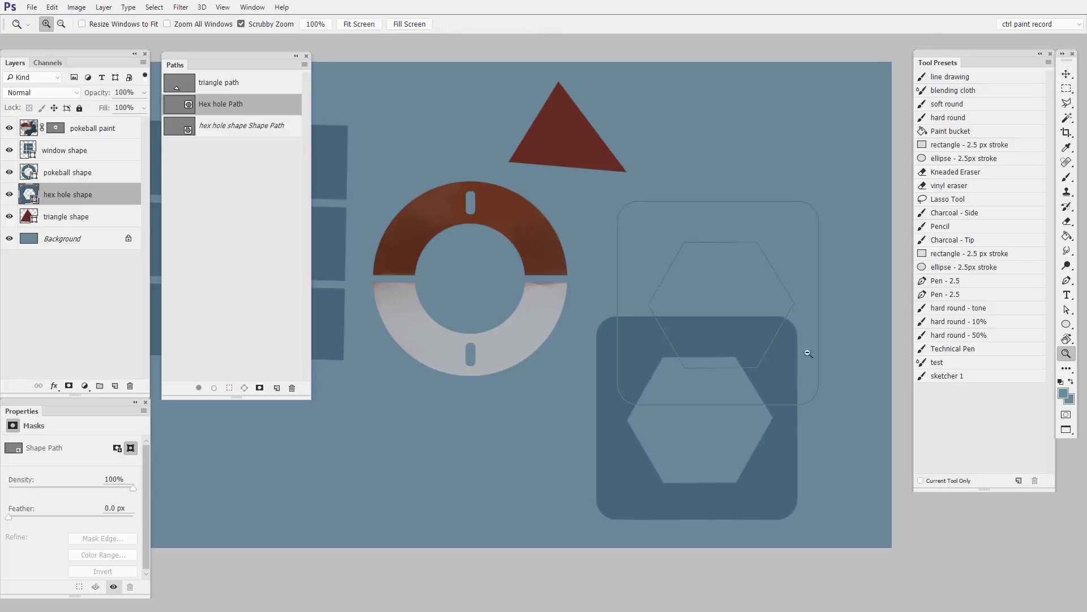
pyautogui.click(805, 355)
pyautogui.click(264, 159)
pyautogui.click(262, 111)
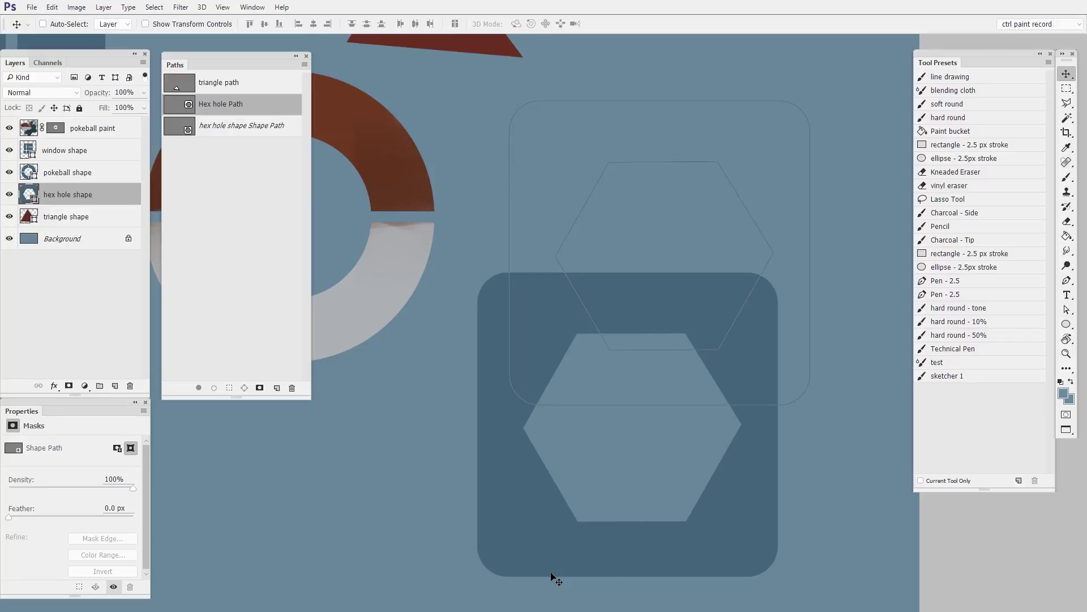
# Select the pokeball paint layer and set the foreground colour to dark brown #622916, sampled from the upper half of the ring
pyautogui.moveTo(377, 299); pyautogui.dragTo(660, 347)
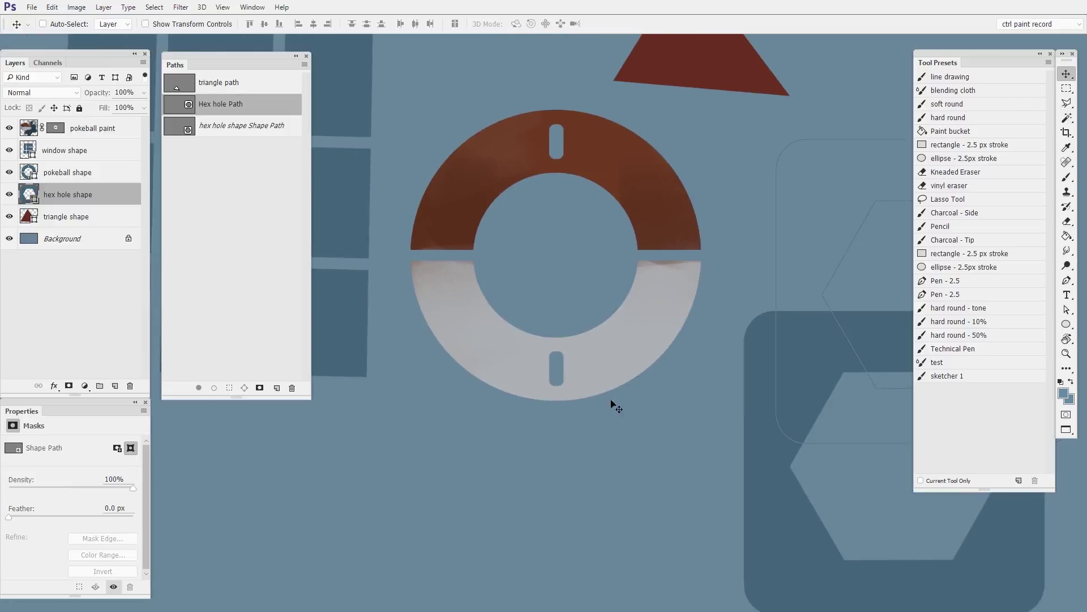
pyautogui.press('z')
pyautogui.moveTo(641, 297); pyautogui.dragTo(670, 291)
pyautogui.press('v')
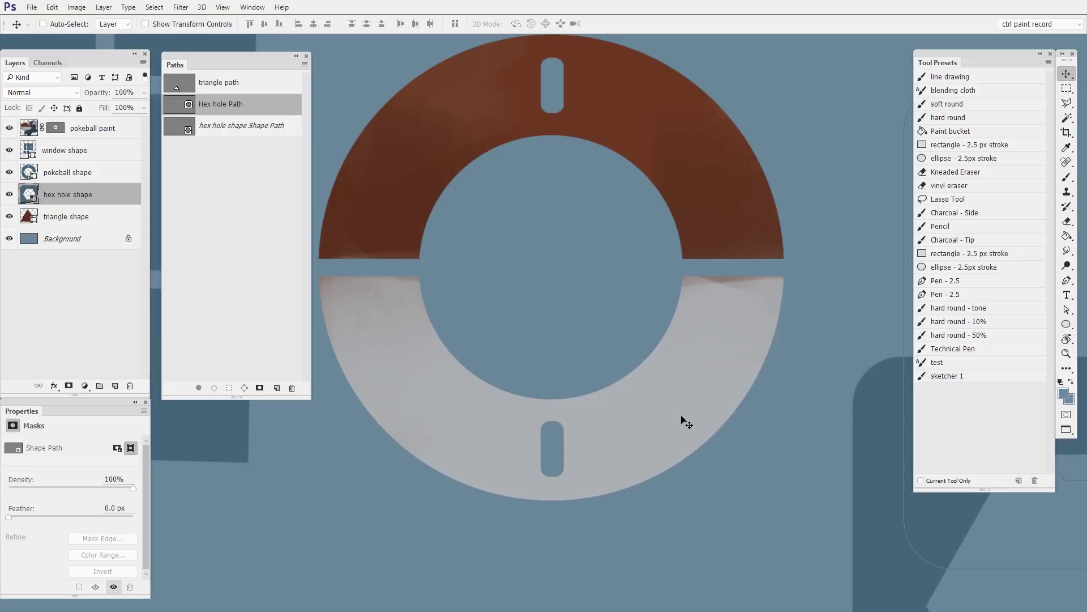
pyautogui.hotkey('ctrl', '-')
pyautogui.hotkey('ctrl', '-')
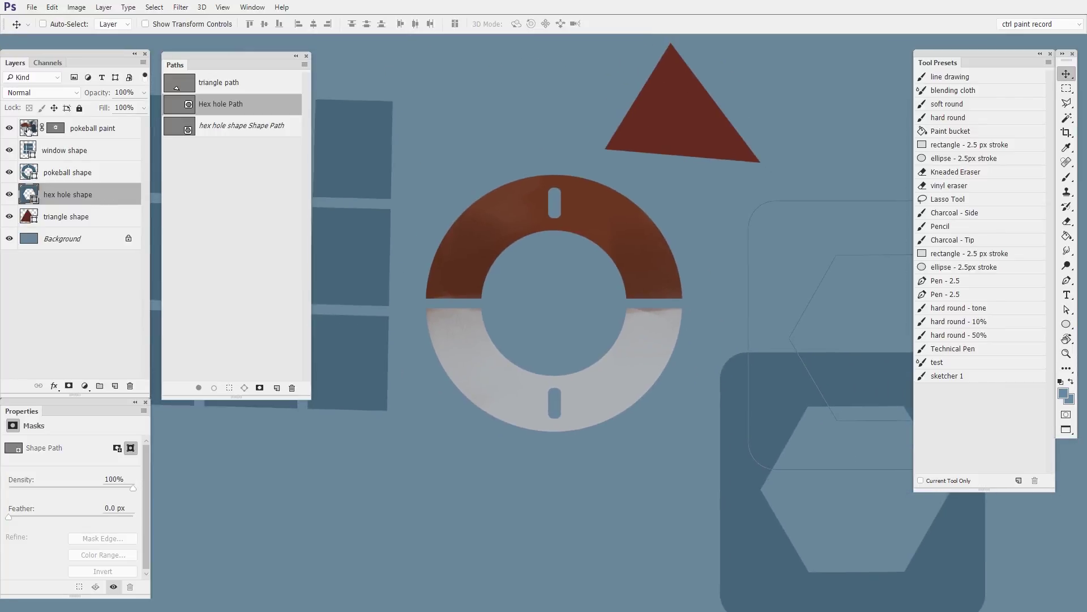
pyautogui.click(34, 130)
pyautogui.moveTo(602, 362); pyautogui.dragTo(684, 383)
pyautogui.press('F12')
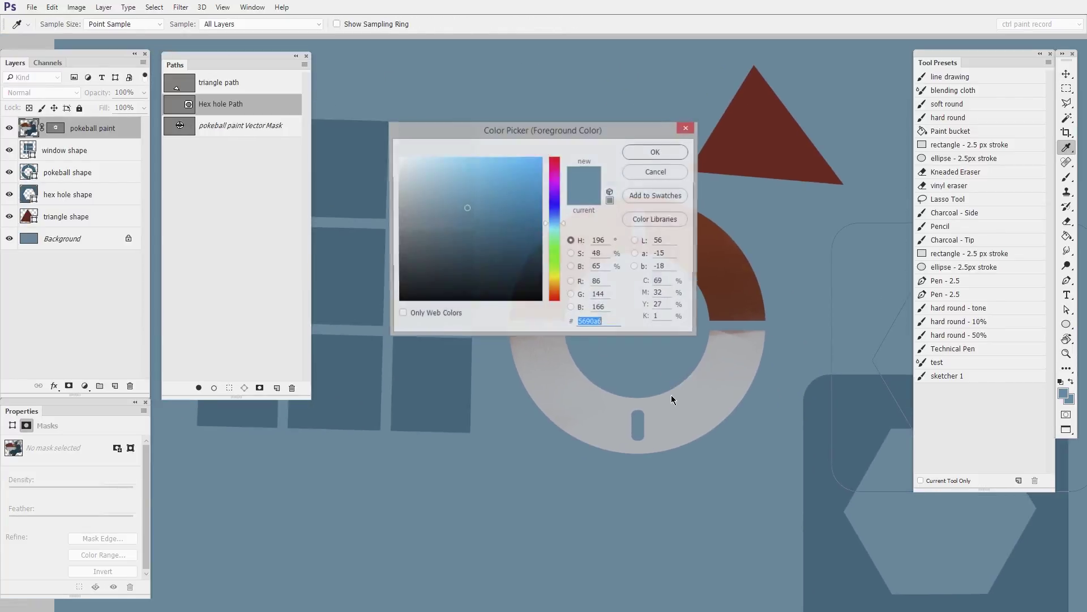
pyautogui.moveTo(613, 135); pyautogui.dragTo(865, 109)
pyautogui.click(549, 282)
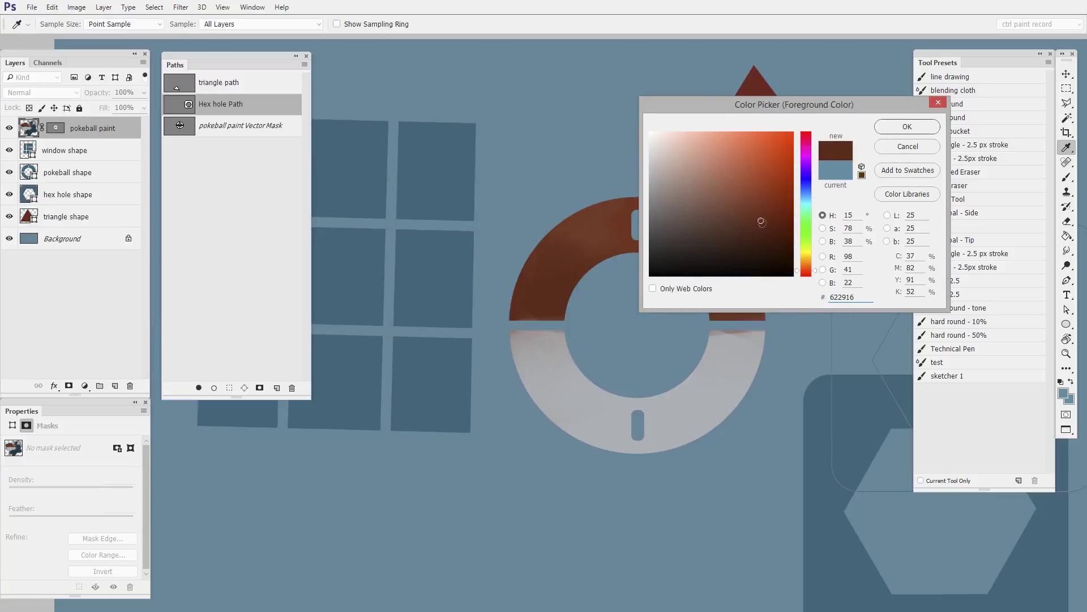
pyautogui.click(907, 128)
# Brush dark brown and sampled light grey over the left side of the ring, around the gap between its halves
pyautogui.press('b')
pyautogui.moveTo(569, 274)
pyautogui.mouseDown()
pyautogui.moveTo(544, 286)
pyautogui.moveTo(541, 351)
pyautogui.moveTo(548, 390)
pyautogui.moveTo(555, 297)
pyautogui.moveTo(575, 403)
pyautogui.mouseUp()
pyautogui.keyDown('alt'); pyautogui.click(576, 402); pyautogui.keyUp('alt')
pyautogui.moveTo(527, 317)
pyautogui.mouseDown()
pyautogui.moveTo(539, 388)
pyautogui.moveTo(589, 318)
pyautogui.mouseUp()
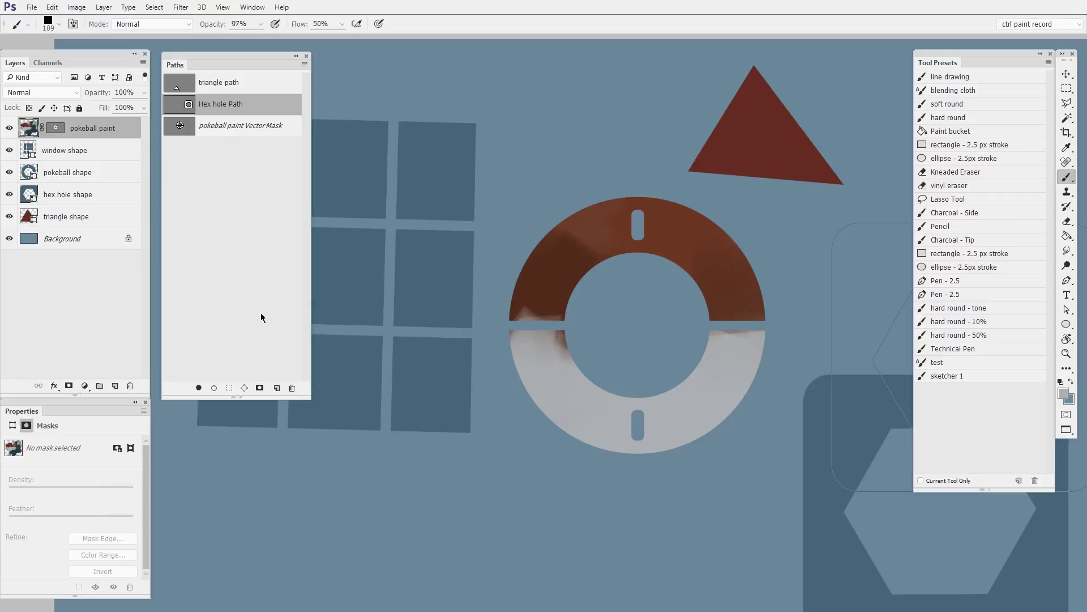
# Save the window shape layer's shape path as a separate path named "Window path"
pyautogui.hotkey('ctrl', '-')
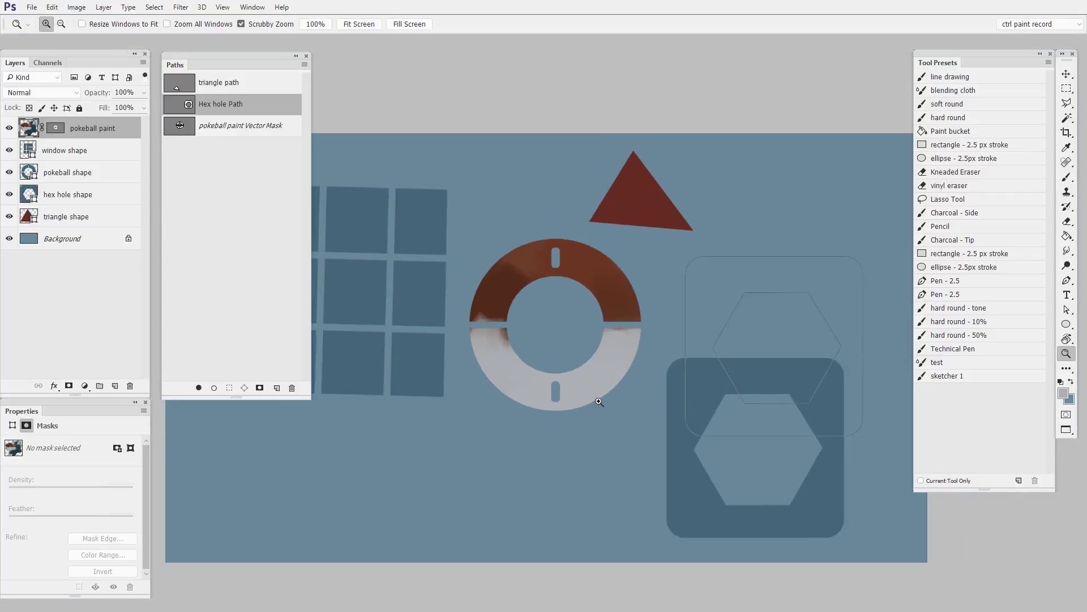
pyautogui.moveTo(617, 508)
pyautogui.mouseDown()
pyautogui.moveTo(704, 449)
pyautogui.moveTo(766, 435)
pyautogui.mouseUp()
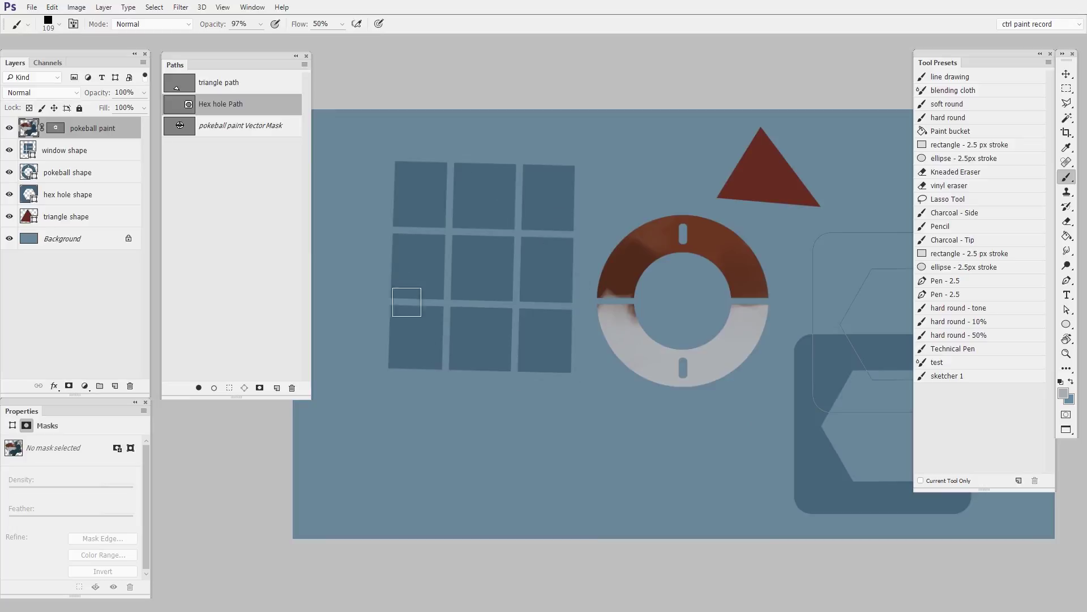
pyautogui.moveTo(447, 279); pyautogui.dragTo(544, 304)
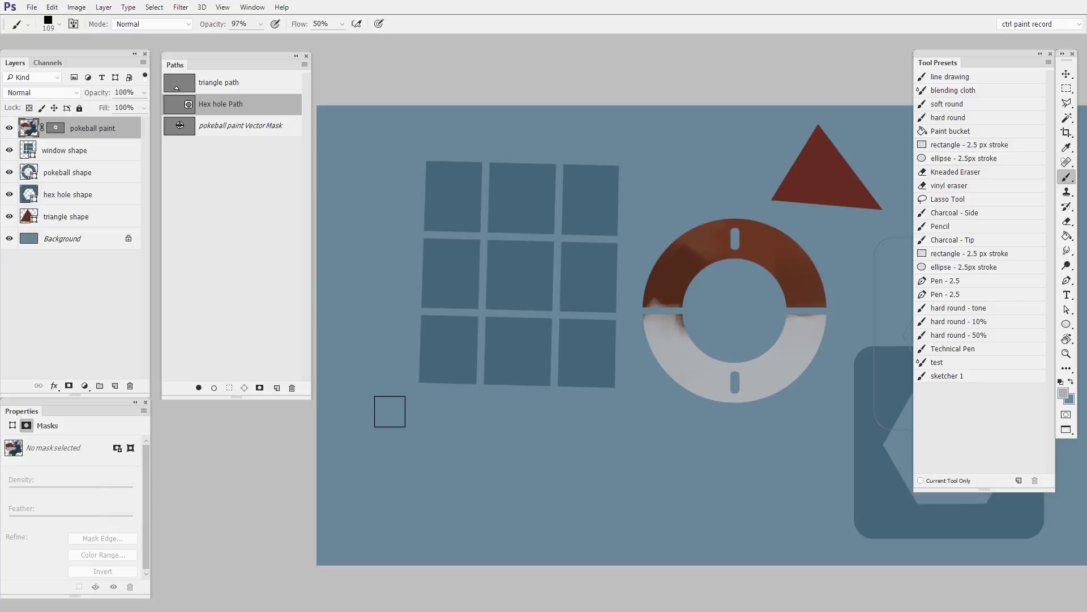
pyautogui.click(86, 153)
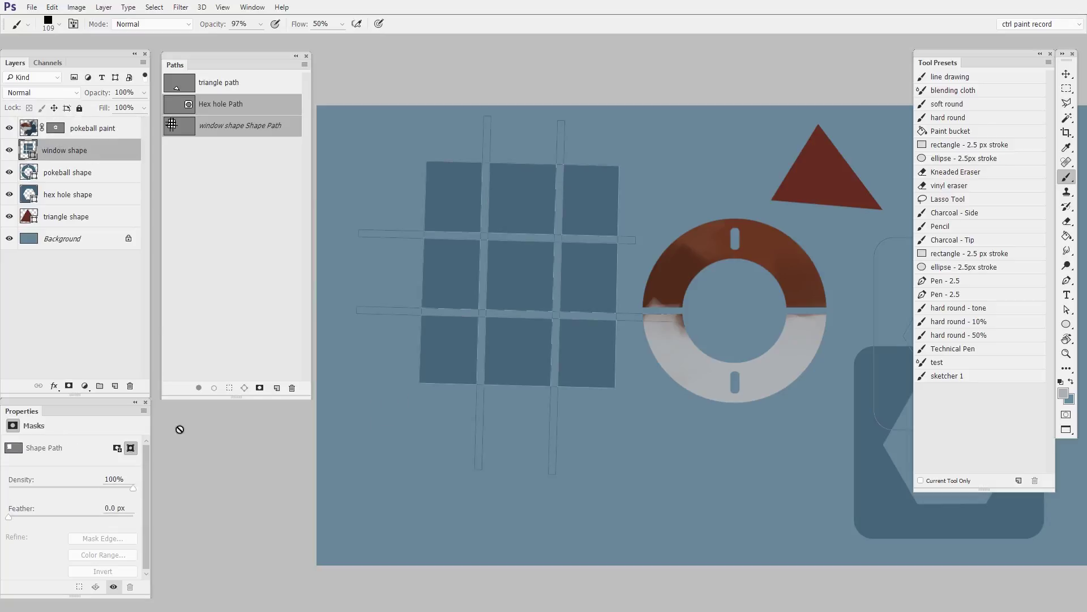
pyautogui.doubleClick(249, 123)
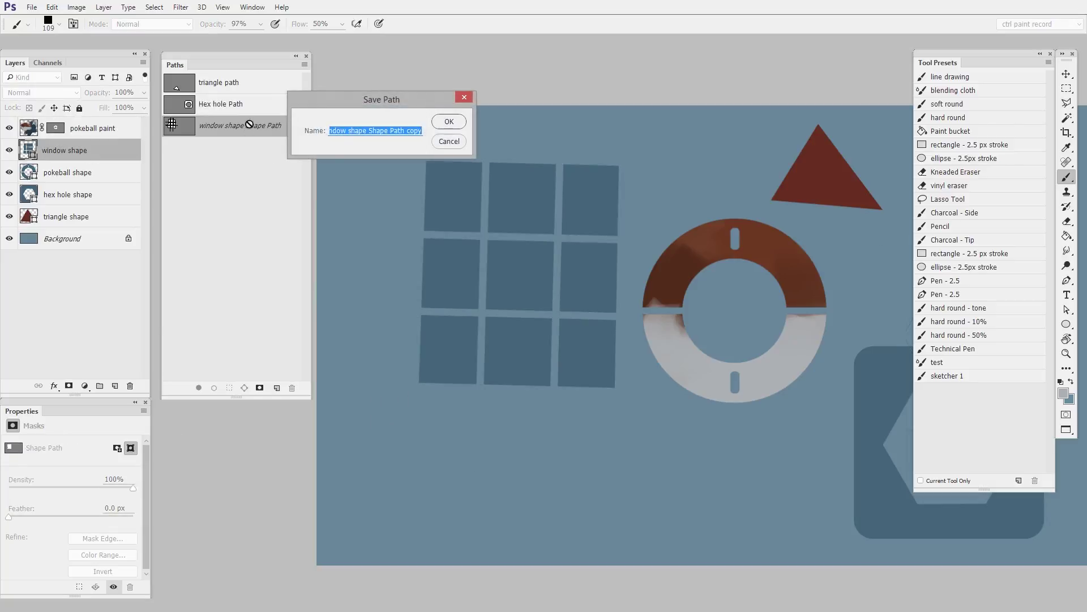
pyautogui.write('Window path')
pyautogui.press('Return')
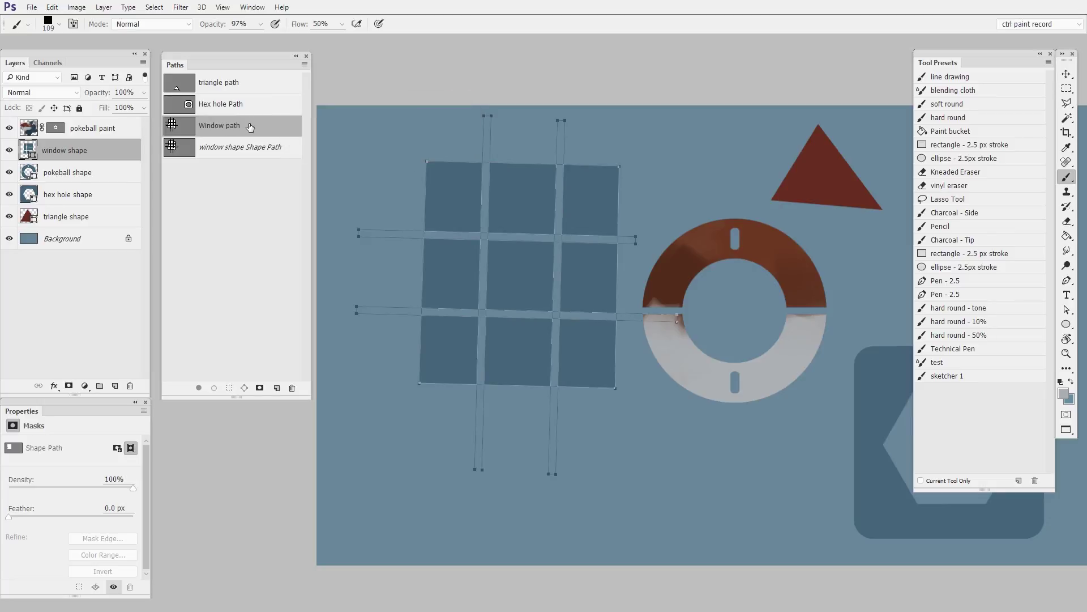
# Deselect the saved path and the active layer, and hide the window shape layer
pyautogui.click(254, 266)
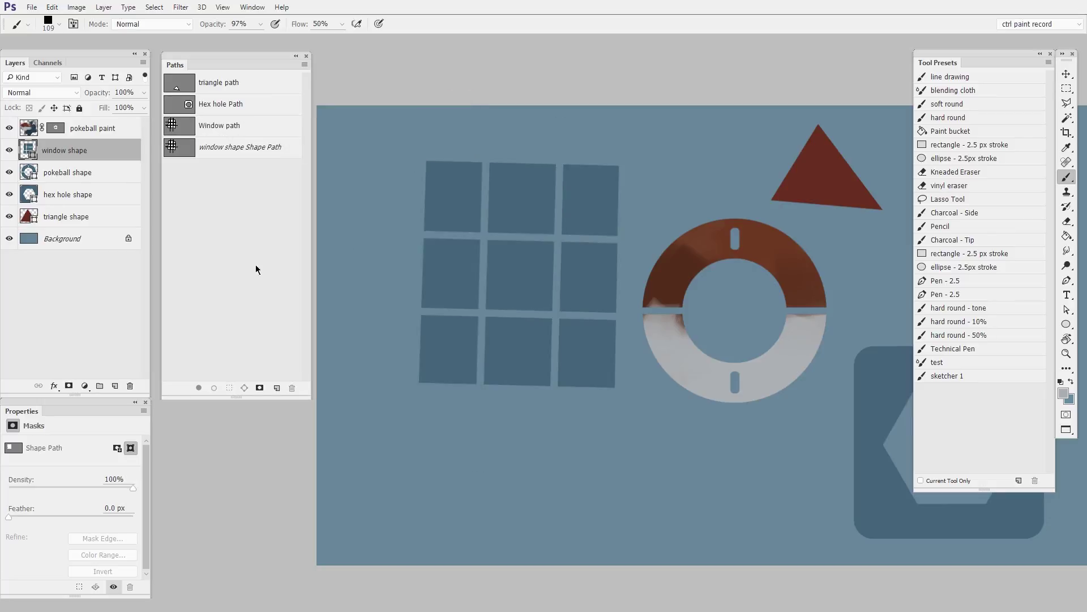
pyautogui.click(228, 226)
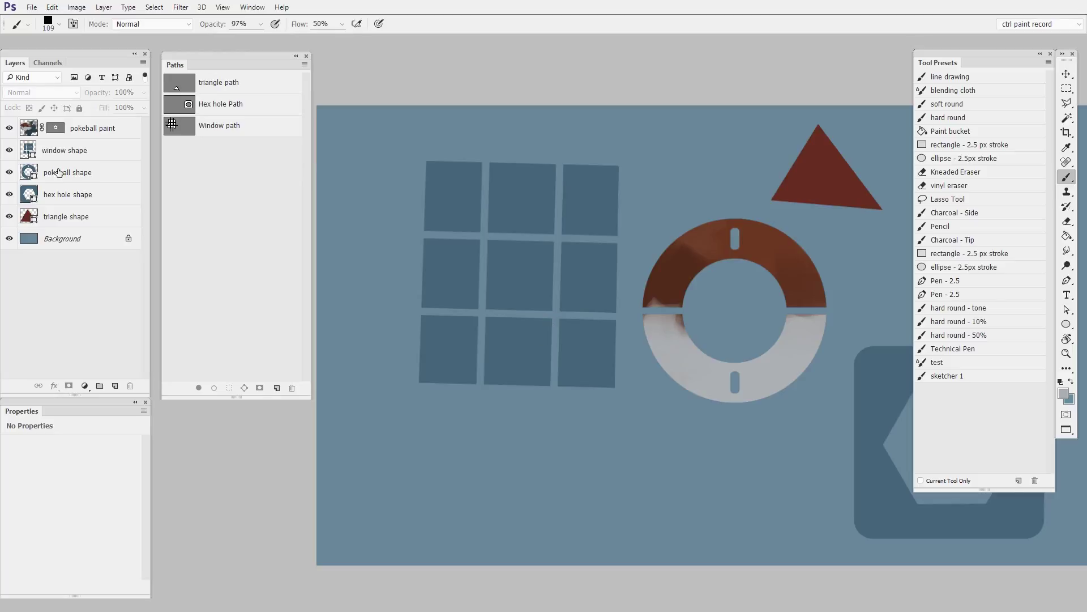
pyautogui.click(9, 151)
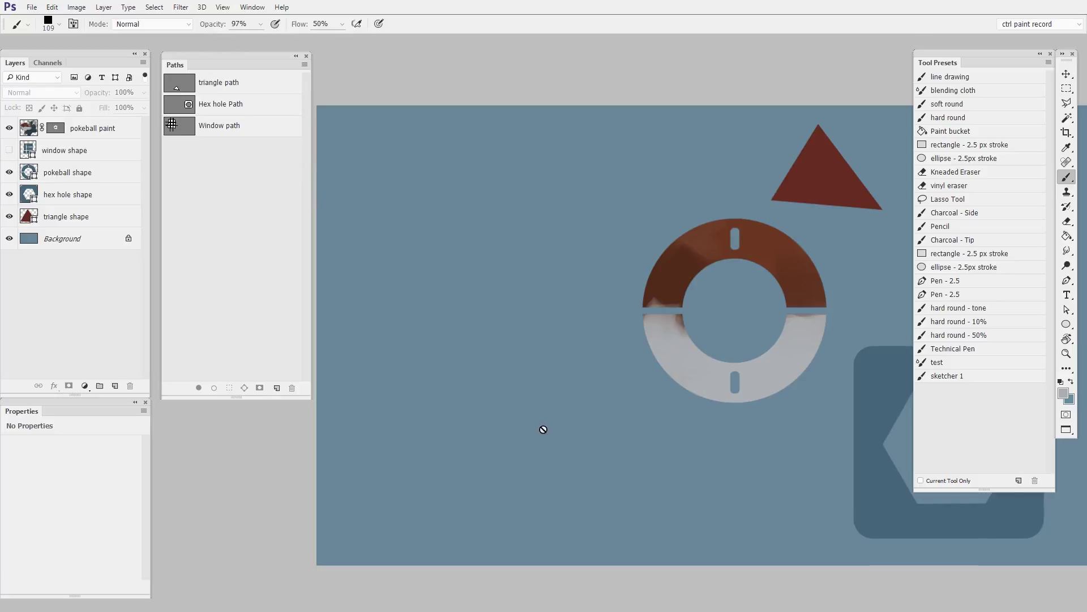
# Add a new layer above window shape and cover the window area with broad size-486 brush strokes in brown sampled from the ring
pyautogui.click(89, 151)
pyautogui.hotkey('ctrl', 'shift', 'alt', 'n')
pyautogui.hscroll(-1, 587, 351)
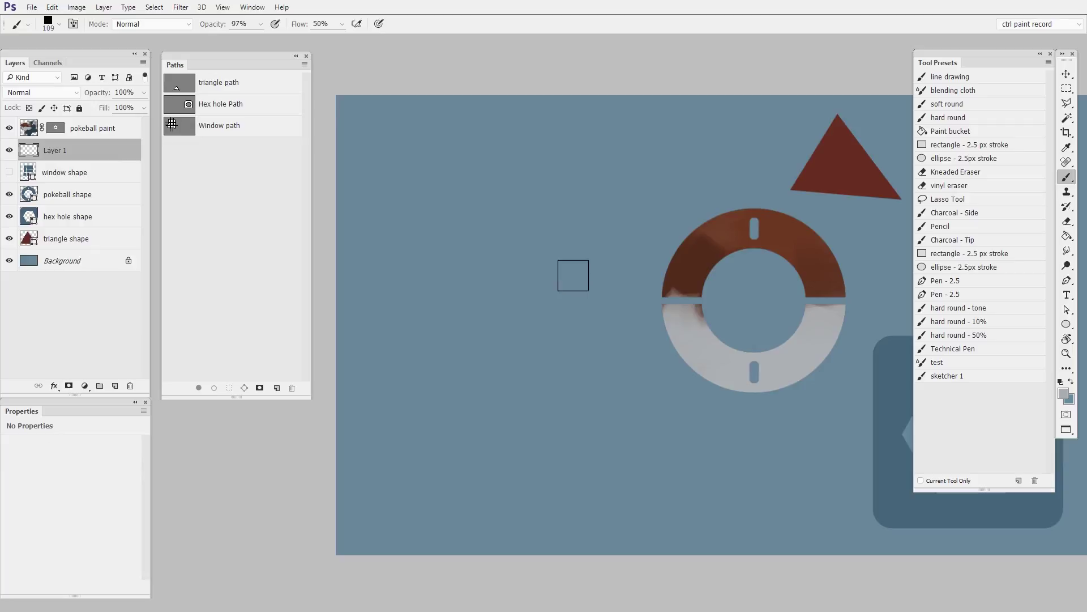
pyautogui.keyDown('alt'); pyautogui.click(819, 245); pyautogui.keyUp('alt')
pyautogui.moveTo(551, 315)
pyautogui.mouseDown()
pyautogui.moveTo(523, 142)
pyautogui.moveTo(522, 384)
pyautogui.moveTo(597, 198)
pyautogui.moveTo(534, 392)
pyautogui.moveTo(611, 476)
pyautogui.moveTo(735, 340)
pyautogui.mouseUp()
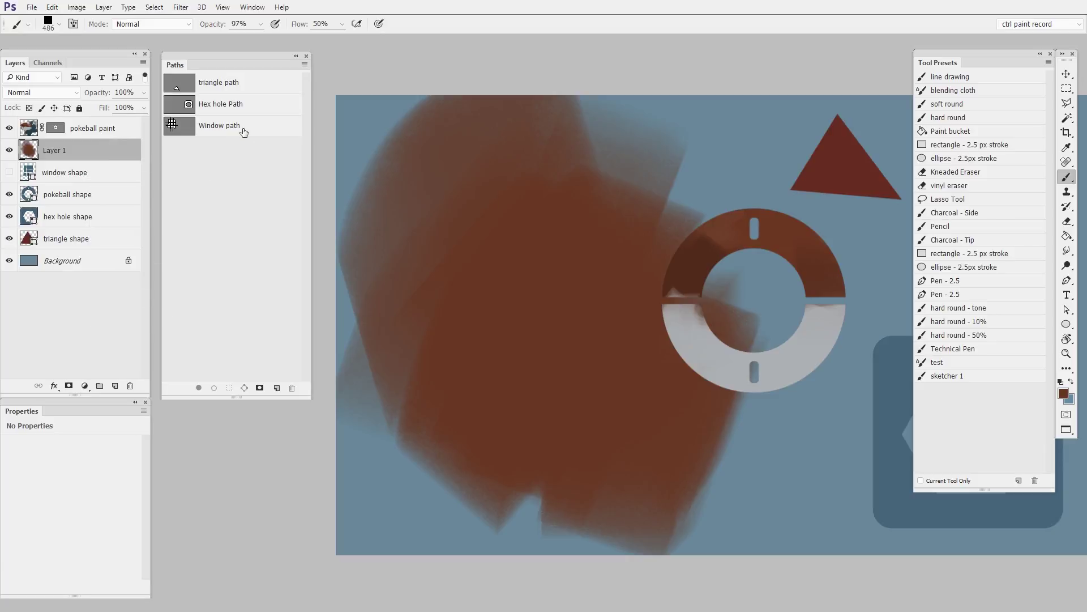
# Apply the saved Window path to the newly painted brown layer as a vector mask
pyautogui.click(240, 129)
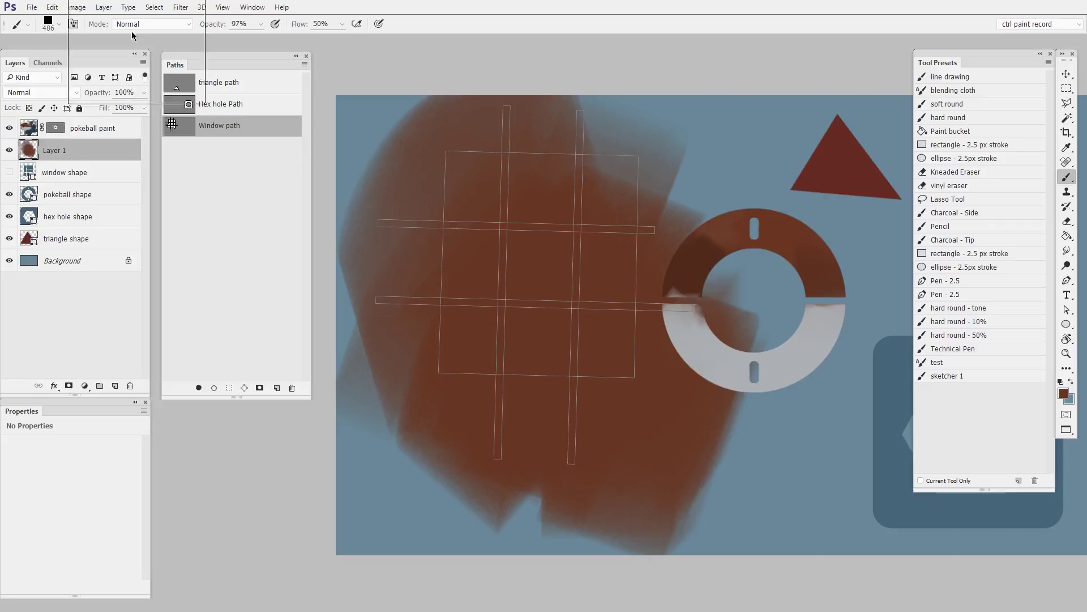
pyautogui.click(103, 8)
pyautogui.moveTo(191, 184)
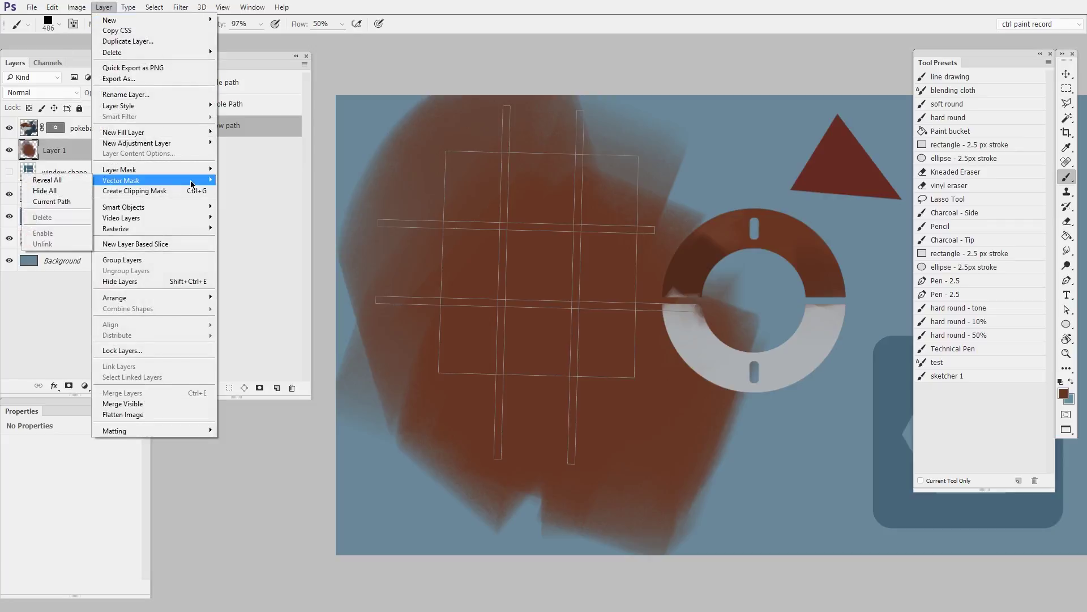
pyautogui.click(73, 203)
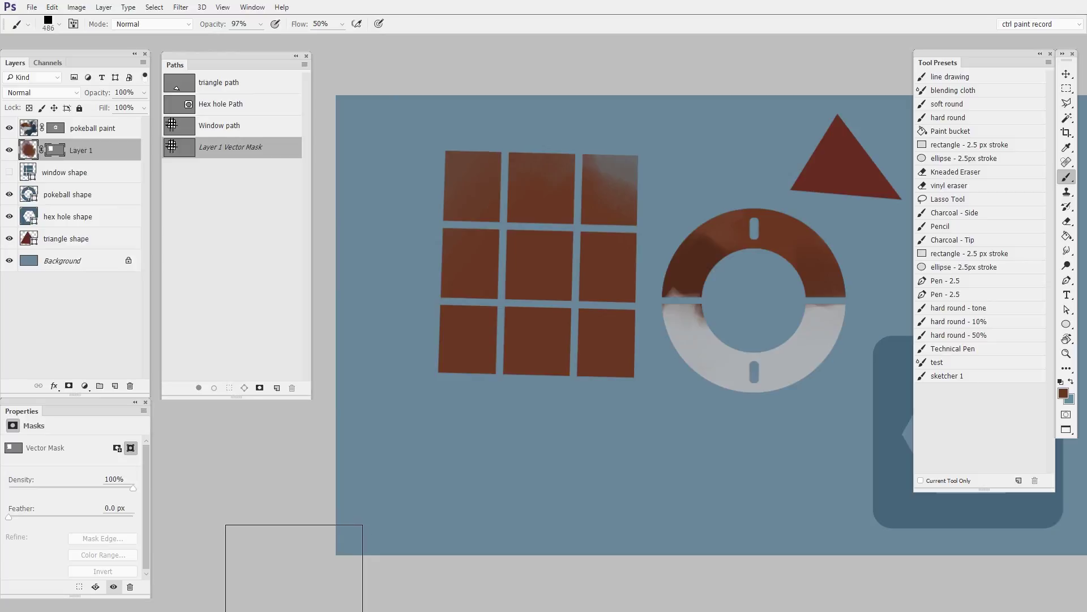
pyautogui.moveTo(658, 407); pyautogui.dragTo(677, 381)
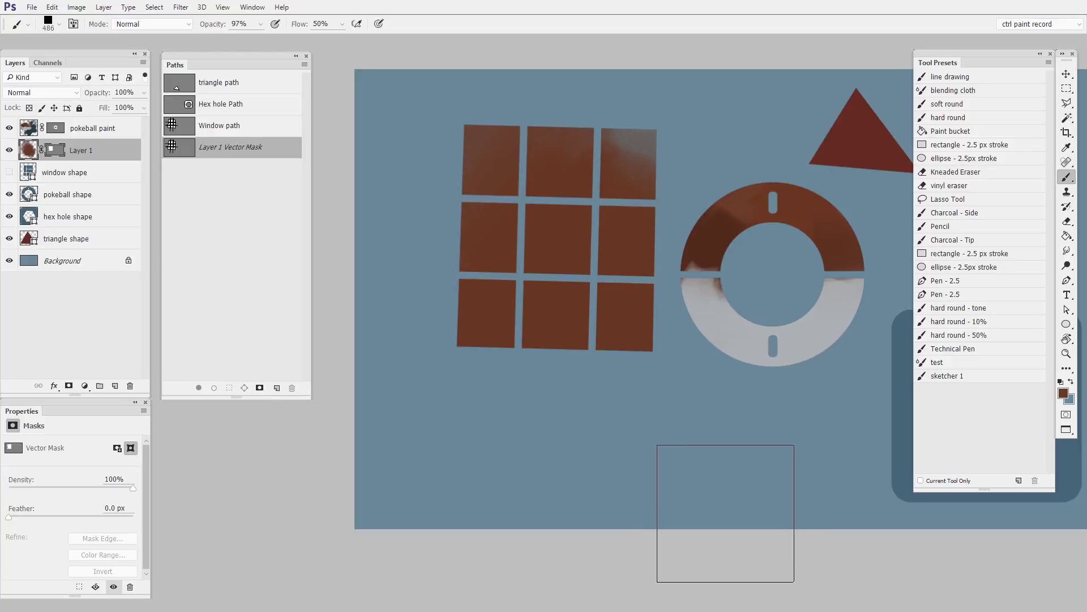
pyautogui.hotkey('ctrl', '-')
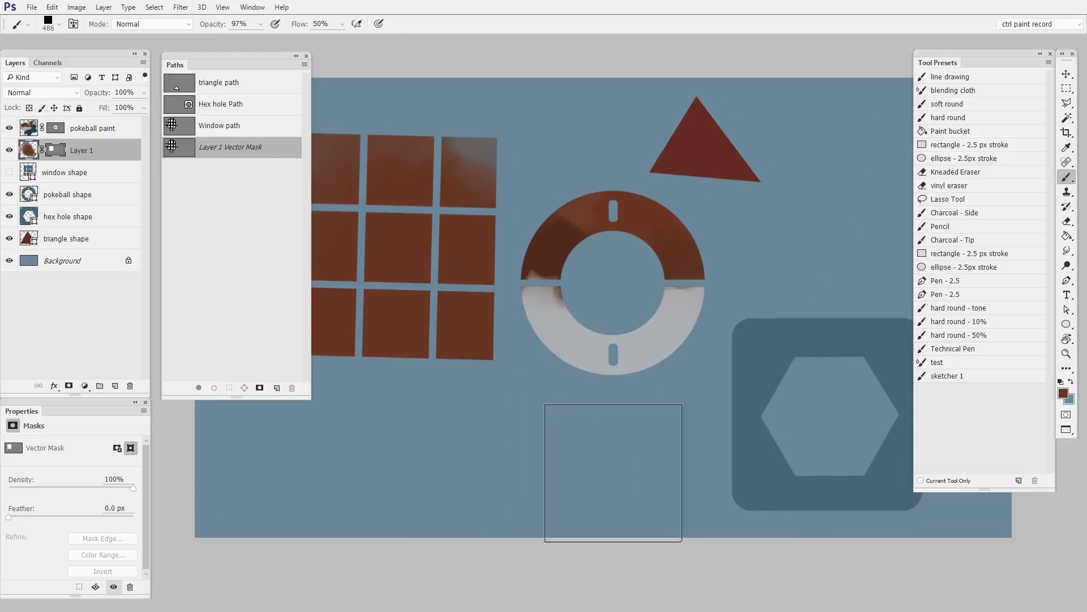
pyautogui.press('z')
pyautogui.moveTo(645, 439)
pyautogui.mouseDown()
pyautogui.moveTo(616, 435)
pyautogui.moveTo(629, 435)
pyautogui.mouseUp()
pyautogui.press('b')
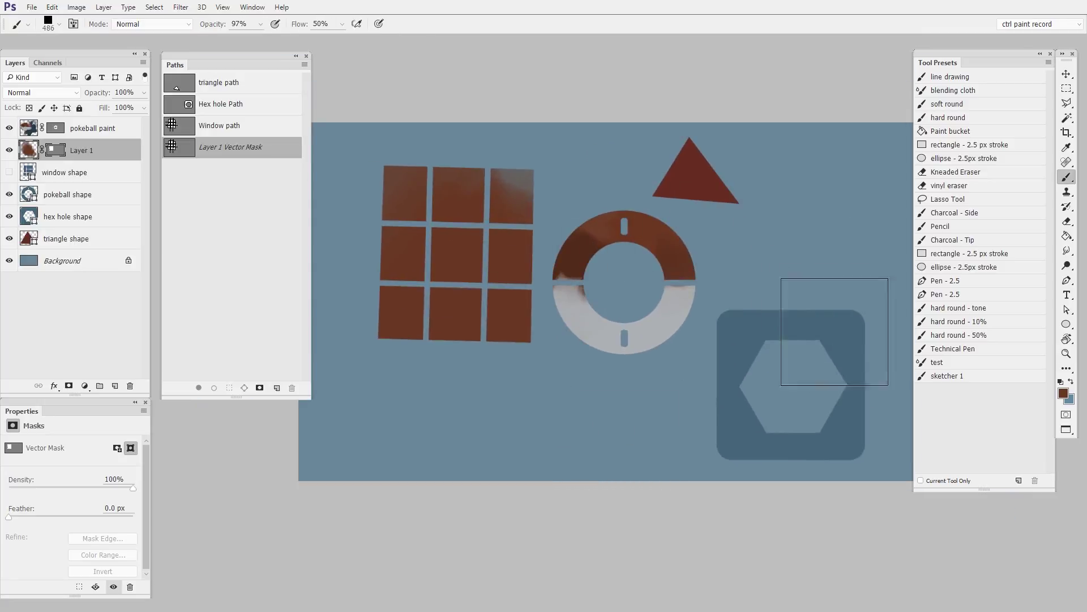